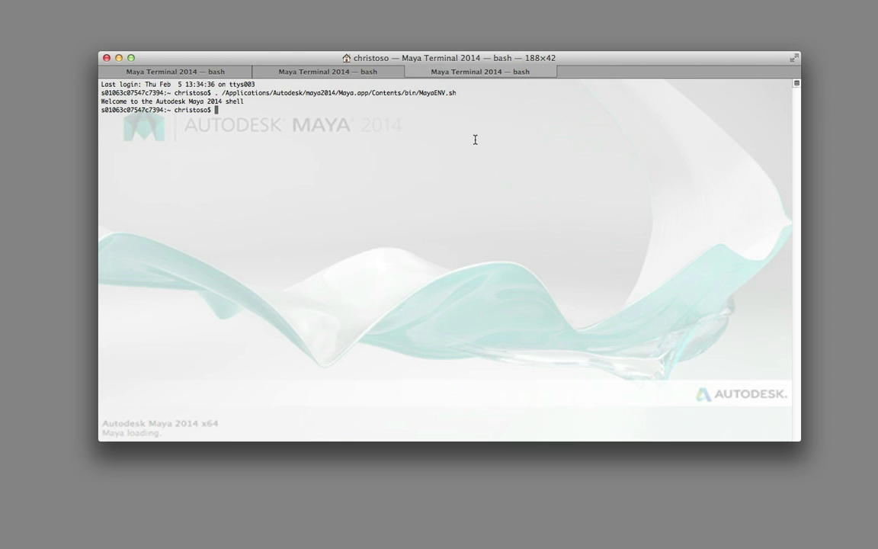
Run which maya and which prman in the Maya 2014 shell to check the executables' paths
{"action": "double_click", "coordinate": [167, 102]}
{"action": "triple_click", "coordinate": [167, 101]}
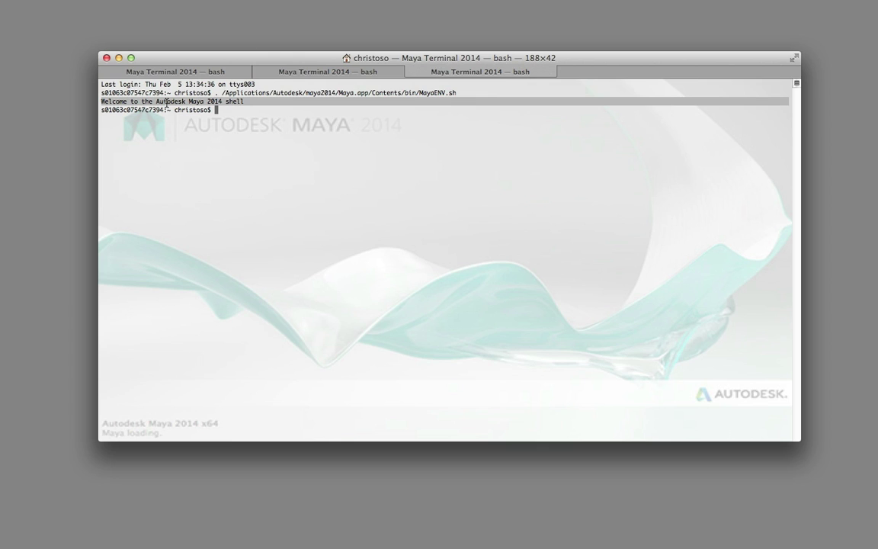
{"action": "left_click", "coordinate": [239, 112]}
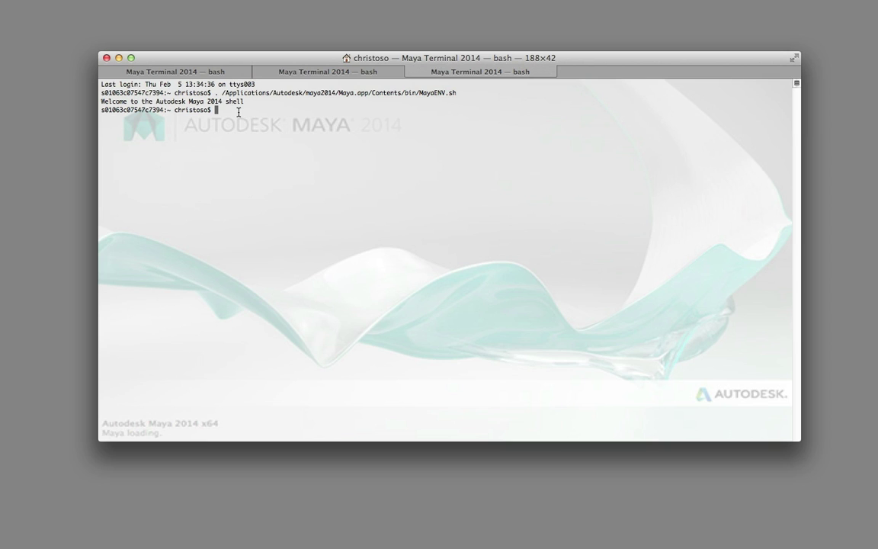
{"action": "type", "text": "which maya"}
{"action": "key", "text": "Return"}
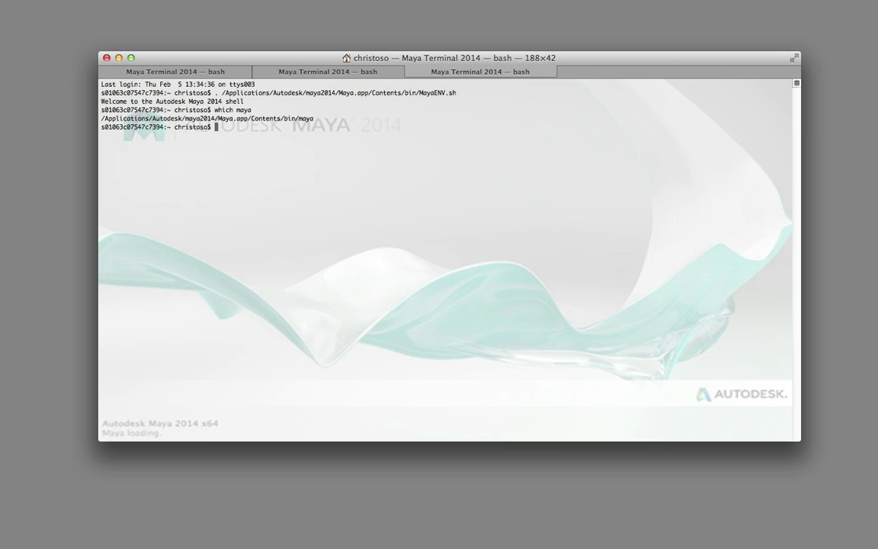
{"action": "type", "text": "which prman"}
{"action": "key", "text": "Return"}
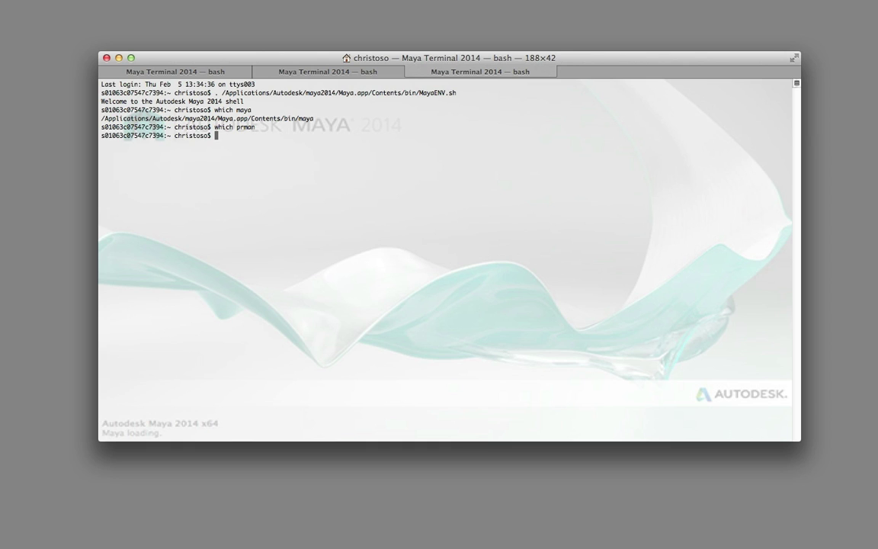
Clear the terminal and launch Maya from the shell with the maya command
{"action": "key", "text": "ctrl+l"}
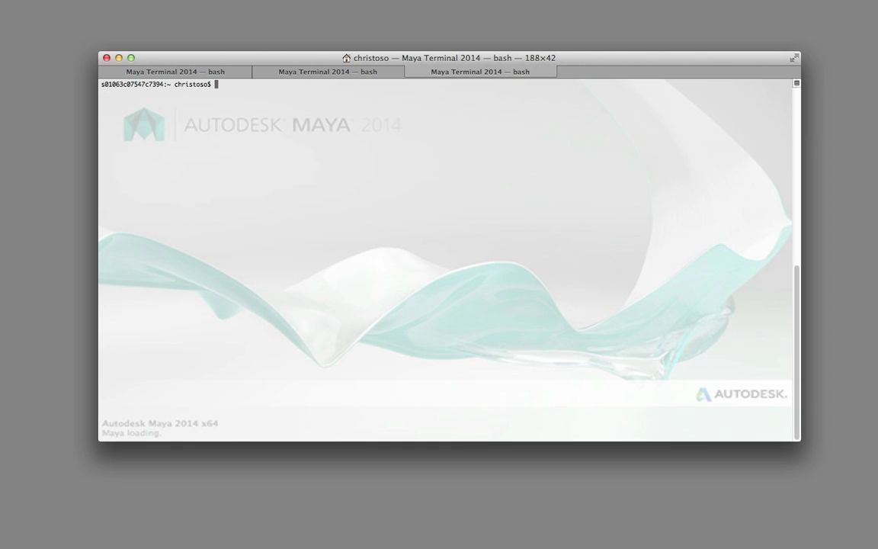
{"action": "type", "text": "maya"}
{"action": "key", "text": "Return"}
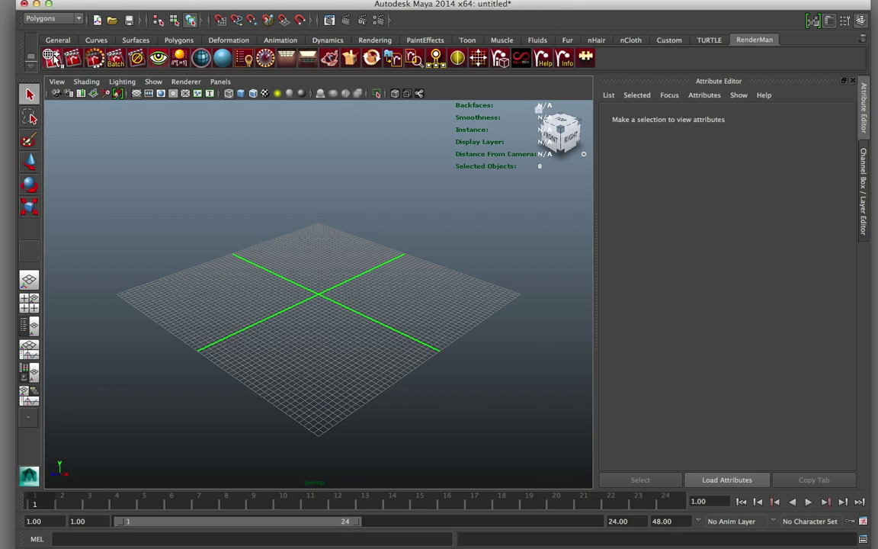
Open the RenderMan Controls and examine the integrators offered in the Sampling settings
{"action": "left_click", "coordinate": [52, 58]}
{"action": "left_click_drag", "start_coordinate": [55, 26], "coordinate": [318, 76]}
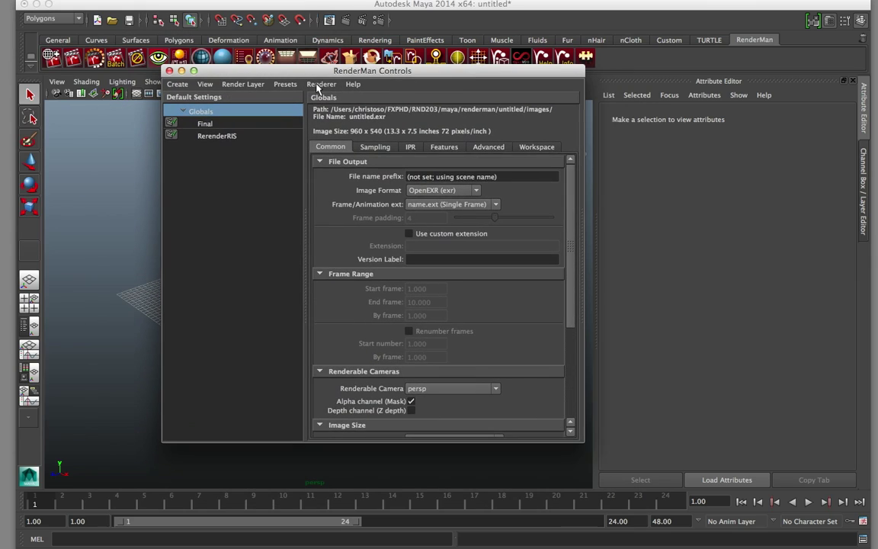
{"action": "left_click", "coordinate": [375, 146]}
{"action": "left_click", "coordinate": [433, 279]}
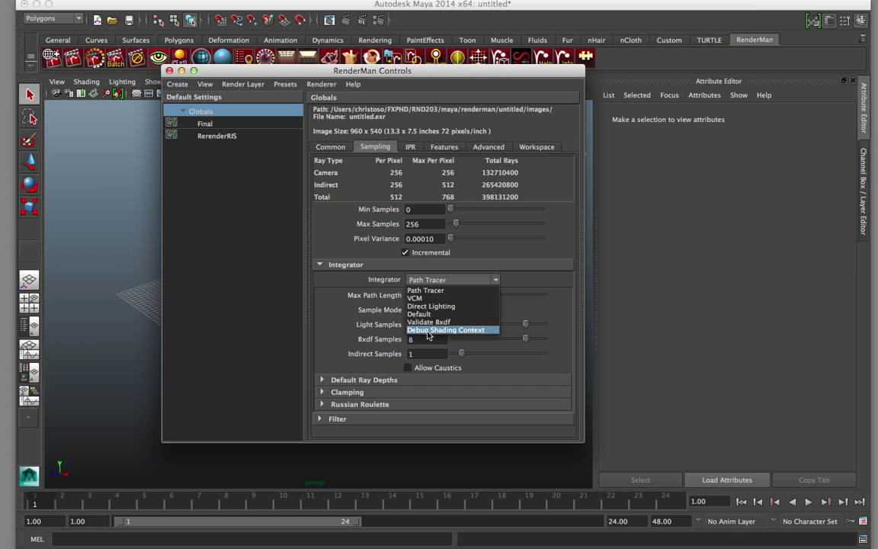
{"action": "left_click", "coordinate": [523, 286]}
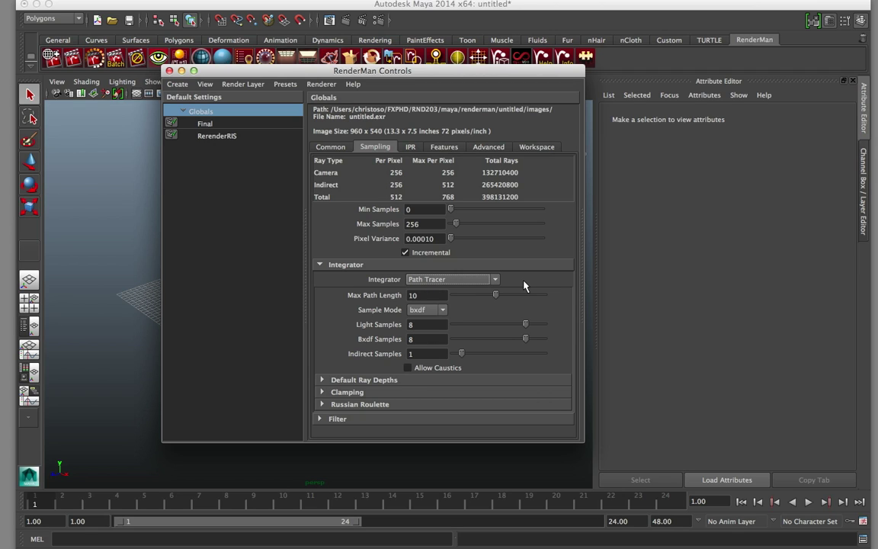
Examine the integrators offered for IPR, keep Path Tracer, and close the RenderMan Controls
{"action": "left_click", "coordinate": [410, 148]}
{"action": "left_click", "coordinate": [433, 281]}
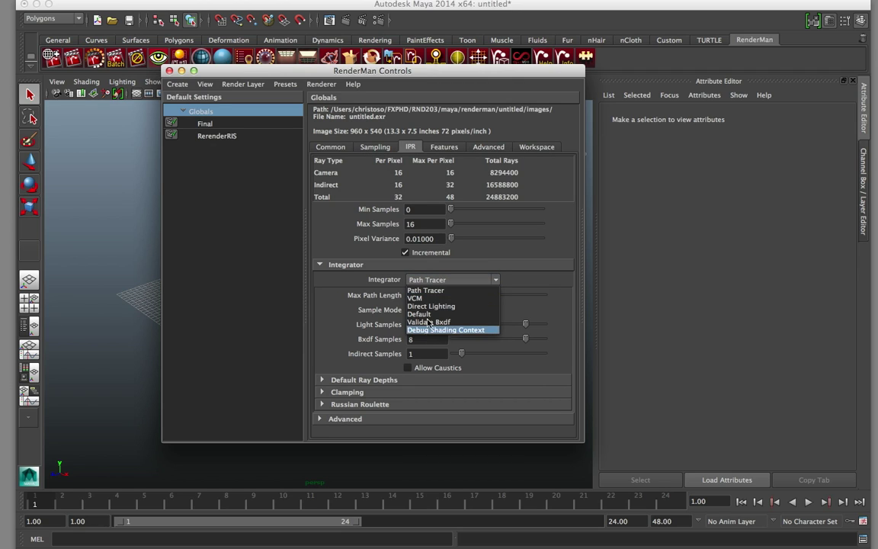
{"action": "left_click", "coordinate": [426, 290]}
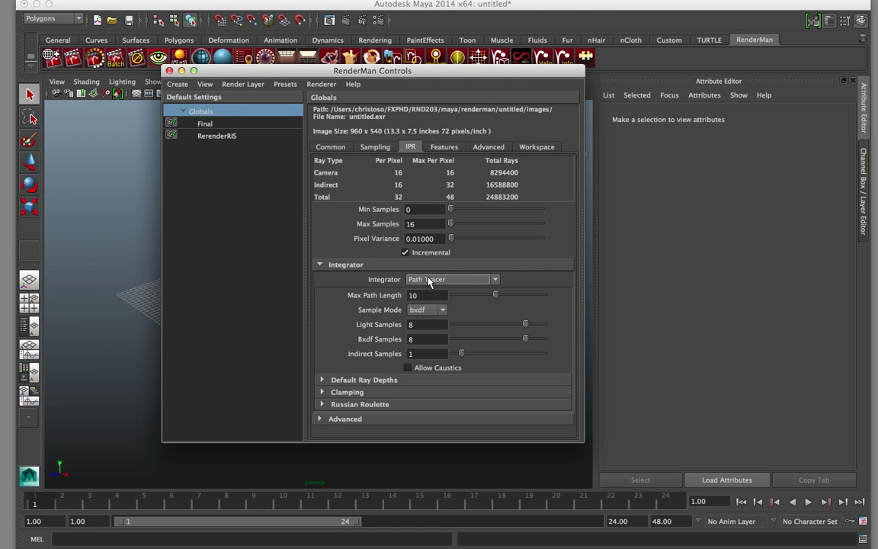
{"action": "left_click", "coordinate": [169, 70]}
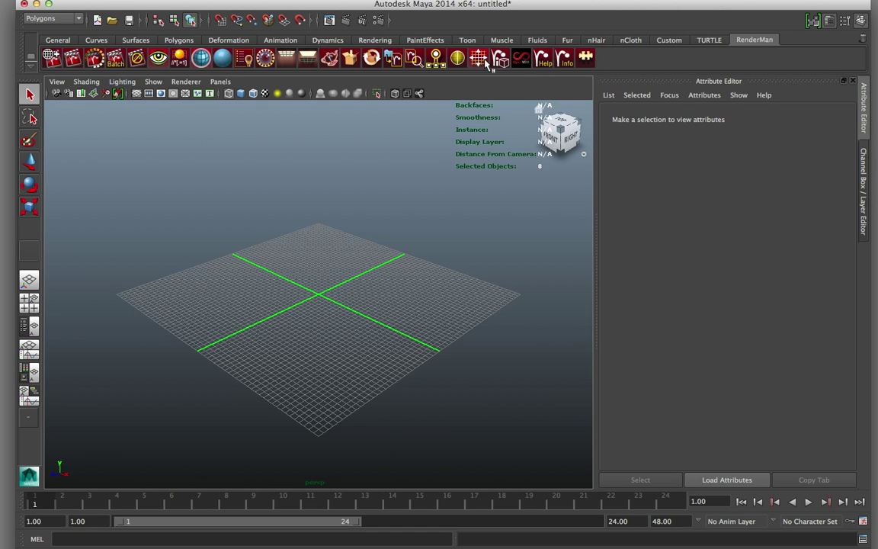
Apply the custom panel layout, maximize the Hypershade, and widen its node creation list
{"action": "left_click", "coordinate": [668, 40]}
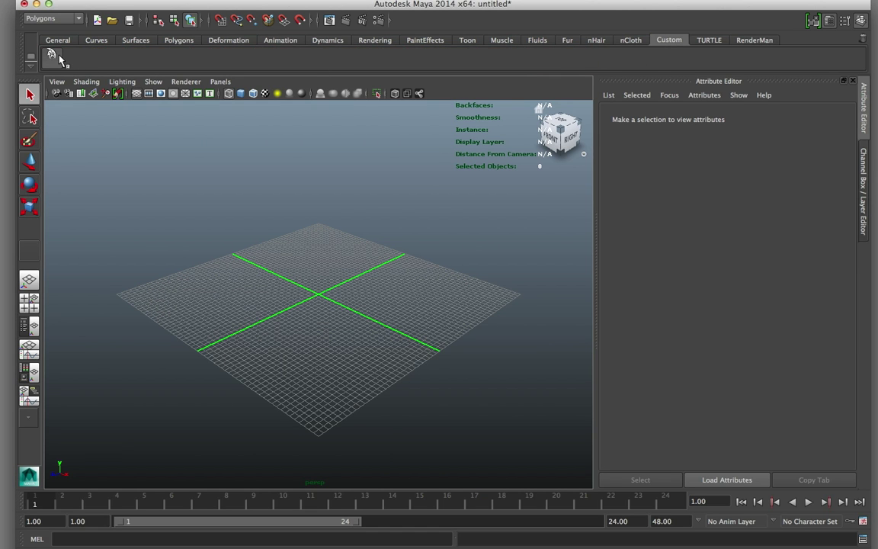
{"action": "left_click", "coordinate": [53, 55]}
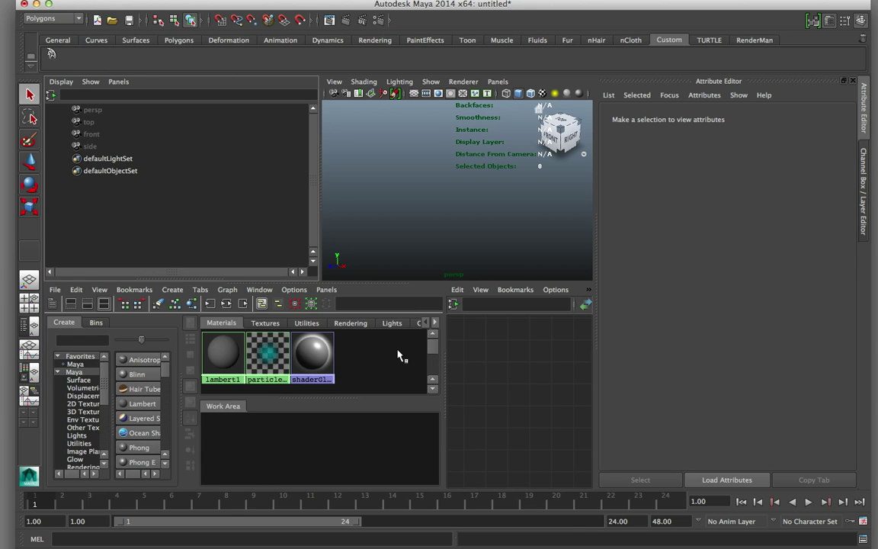
{"action": "key", "text": "space"}
{"action": "left_click_drag", "start_coordinate": [180, 299], "coordinate": [346, 307]}
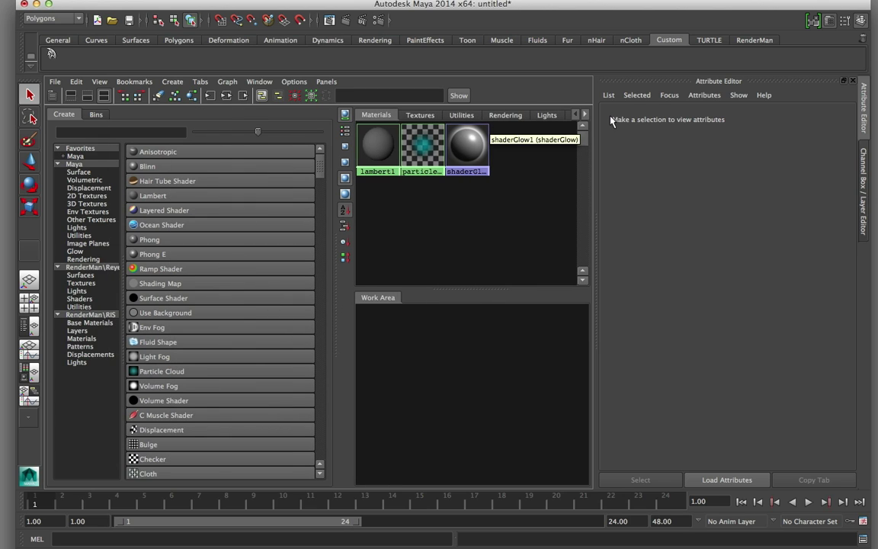
Browse the RenderMan RIS Base Materials, Layers and Materials categories in the Hypershade's node creation list
{"action": "left_click", "coordinate": [753, 40]}
{"action": "left_click", "coordinate": [108, 323]}
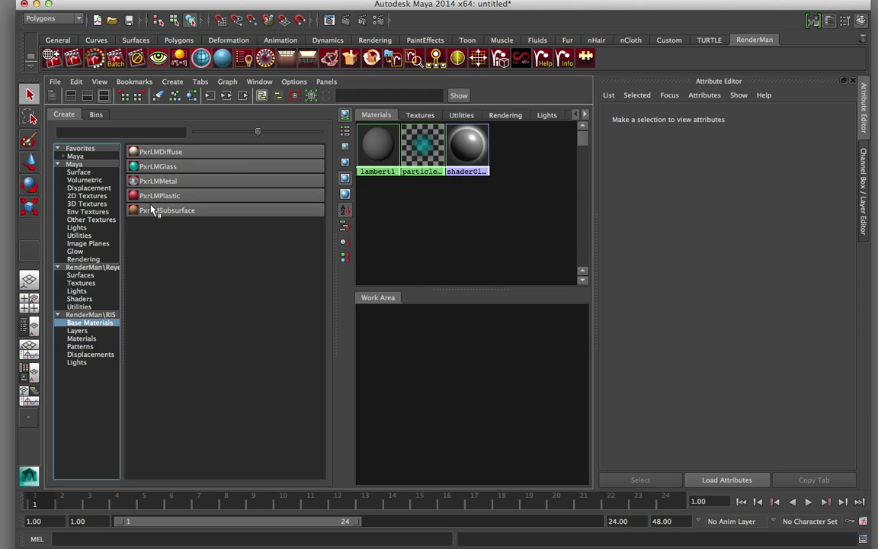
{"action": "left_click", "coordinate": [79, 331]}
{"action": "left_click", "coordinate": [84, 339]}
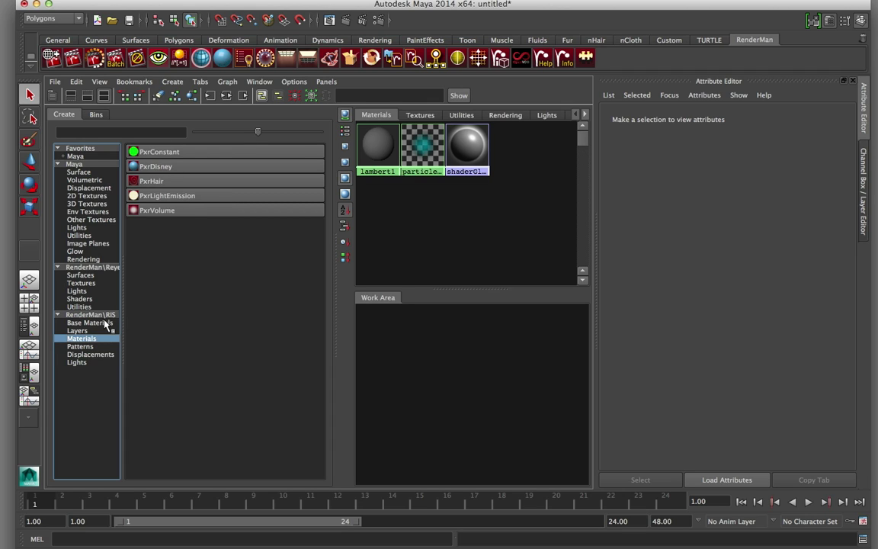
{"action": "left_click", "coordinate": [103, 323]}
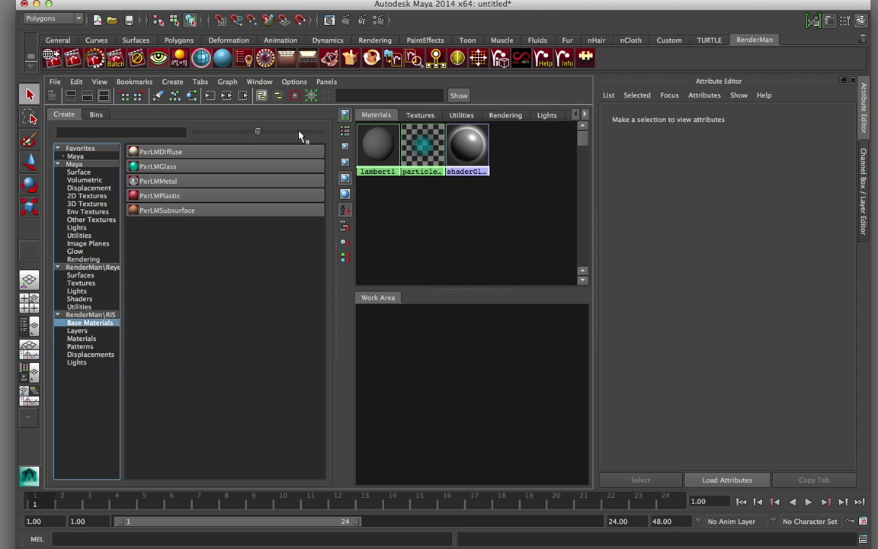
Quit Maya without saving the untitled scene and run source ~/prman19setup.sh in the terminal
{"action": "key", "text": "ctrl+n"}
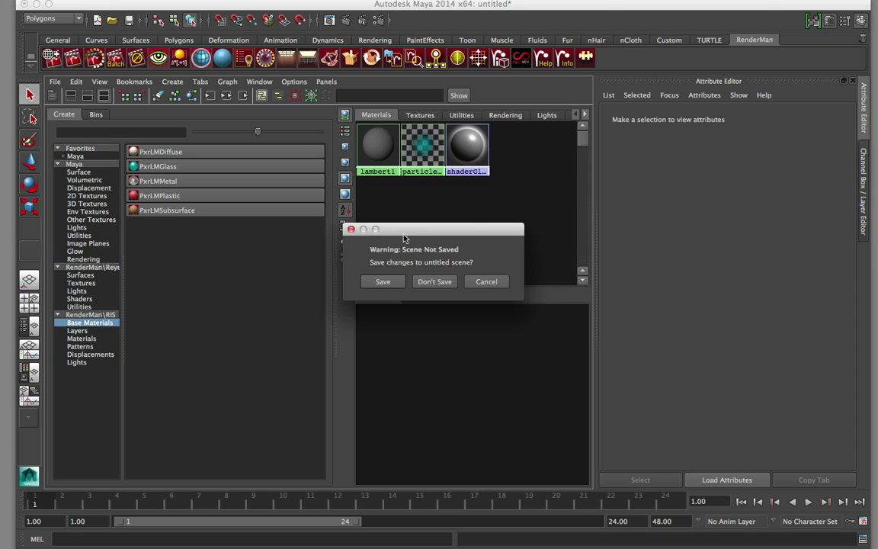
{"action": "left_click", "coordinate": [427, 280]}
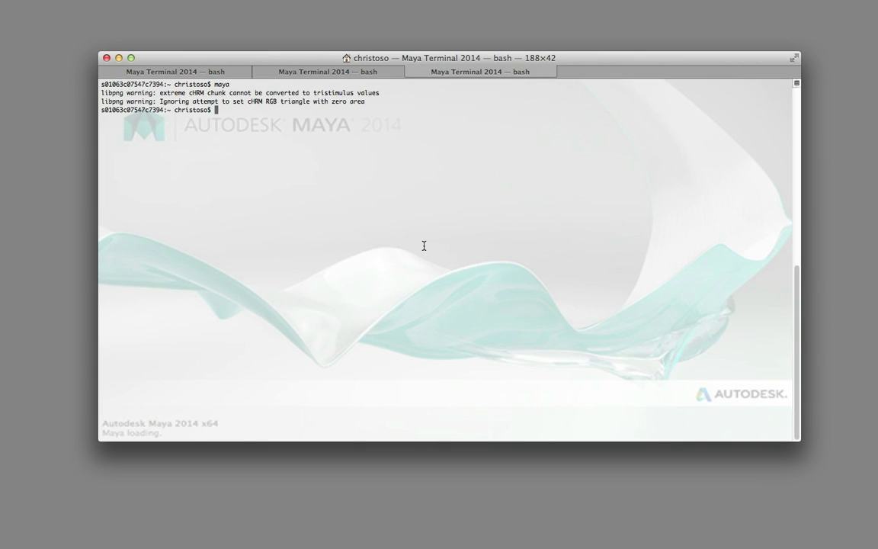
{"action": "type", "text": "source ~/prman"}
{"action": "key", "text": "Tab"}
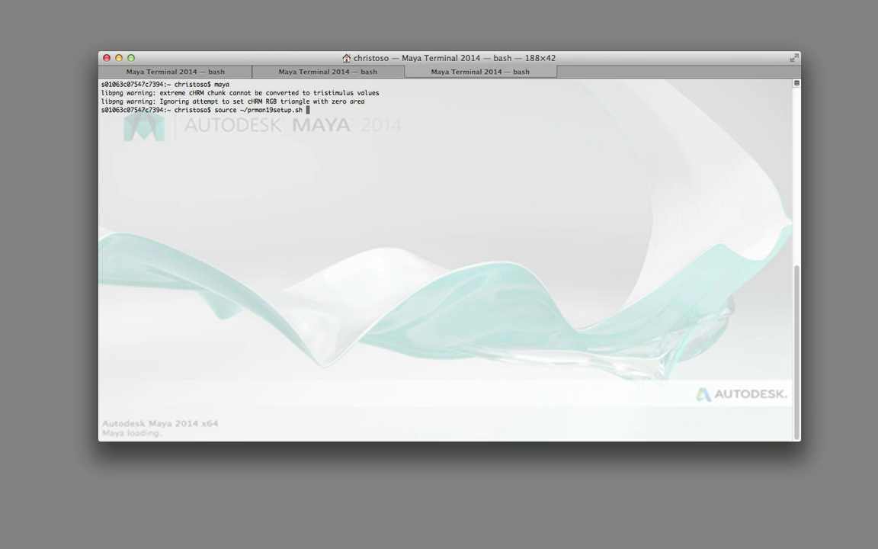
{"action": "key", "text": "Return"}
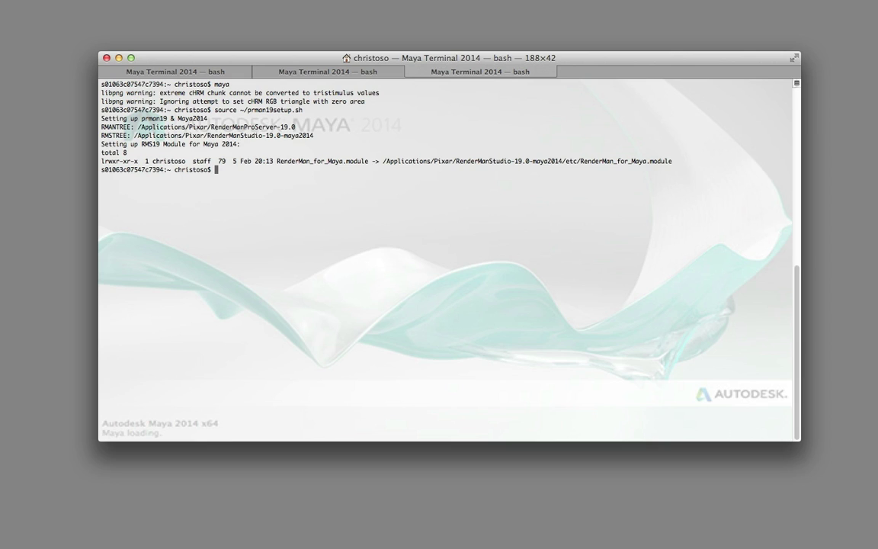
Run which prman to check the renderer's path, and inspect the RenderMan_for_Maya.module link in the script output
{"action": "type", "text": "which prman"}
{"action": "key", "text": "Return"}
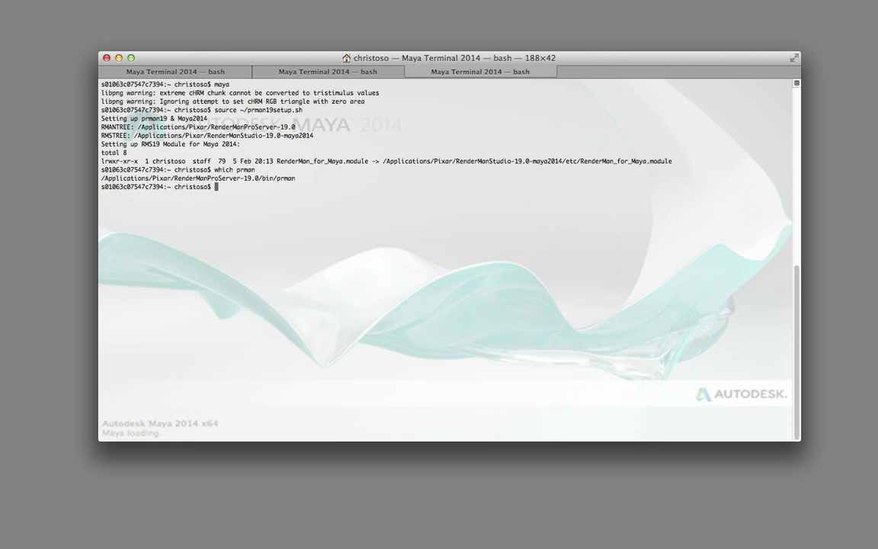
{"action": "left_click_drag", "start_coordinate": [141, 144], "coordinate": [461, 163]}
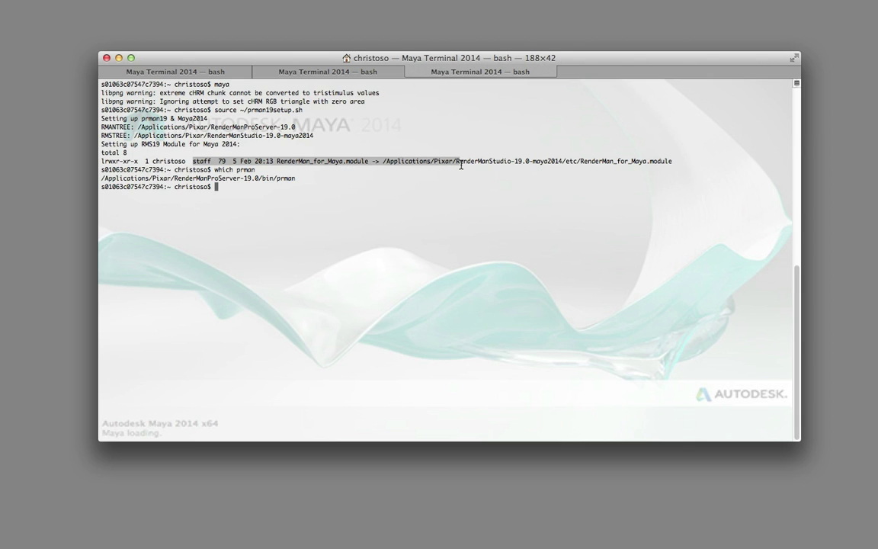
{"action": "left_click", "coordinate": [325, 170]}
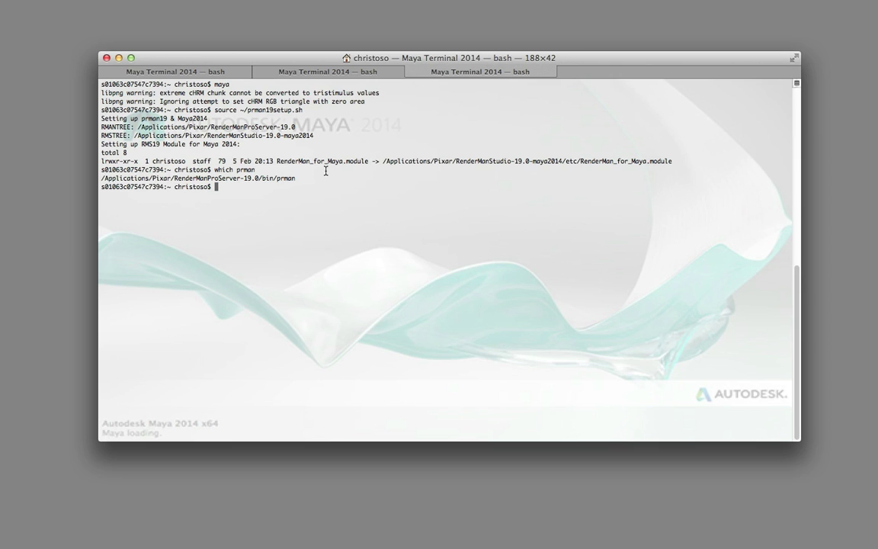
Run env |grep RMS and examine the RMS_SCRIPT_PATHS and RDIR lines and the sourced setup script
{"action": "type", "text": "env |grep RMS"}
{"action": "key", "text": "Return"}
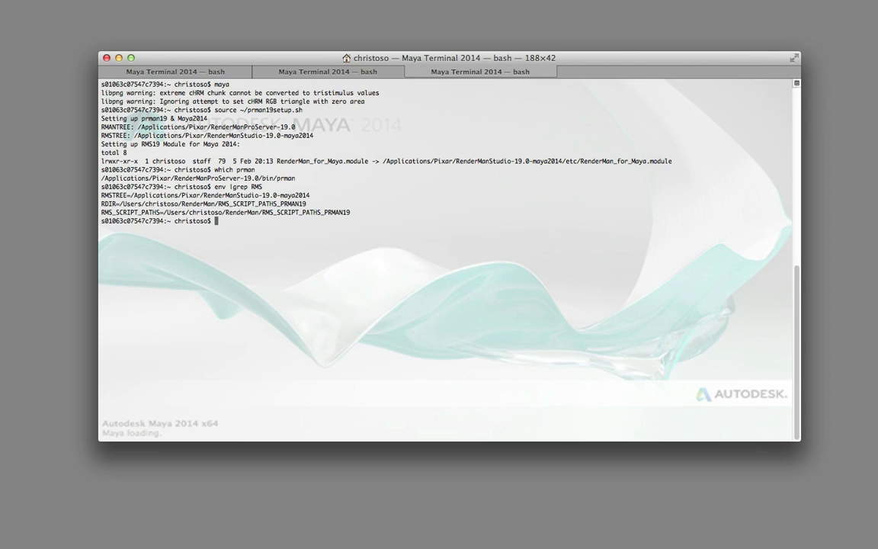
{"action": "triple_click", "coordinate": [148, 214]}
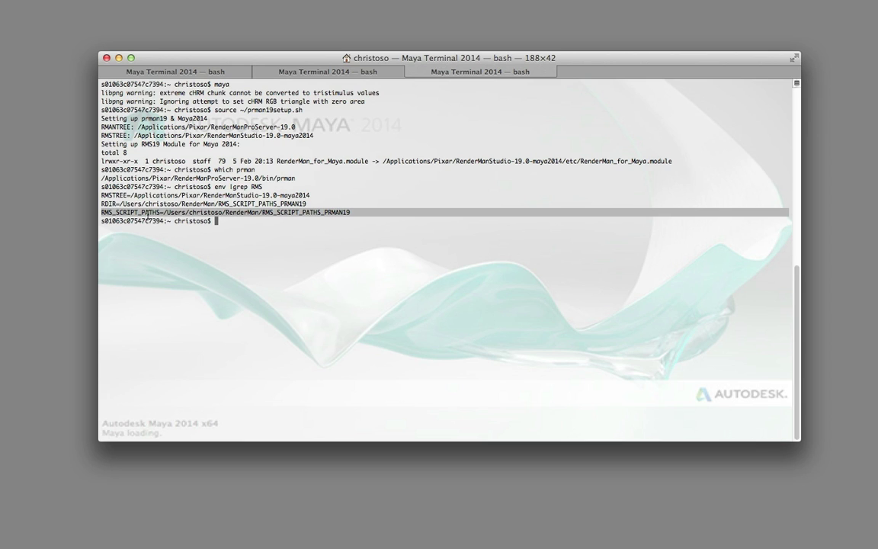
{"action": "left_click", "coordinate": [149, 205]}
{"action": "triple_click", "coordinate": [150, 205]}
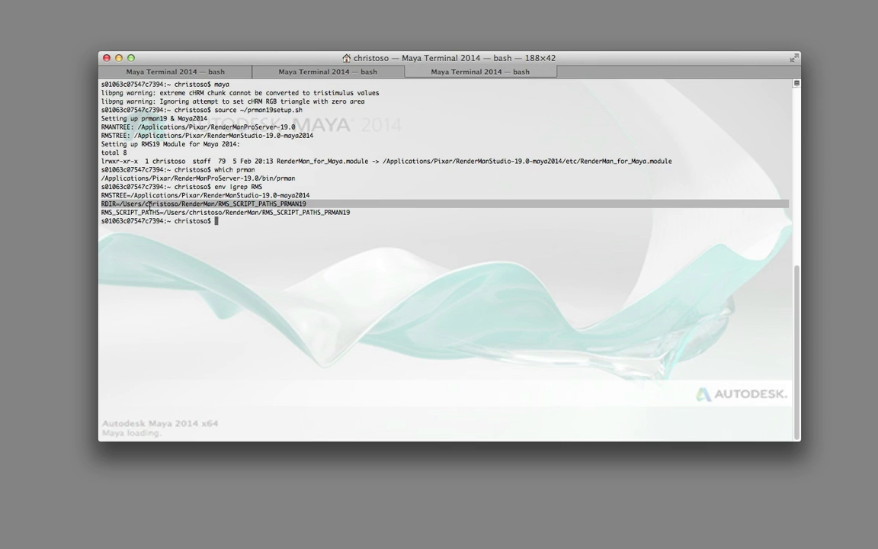
{"action": "left_click", "coordinate": [248, 223]}
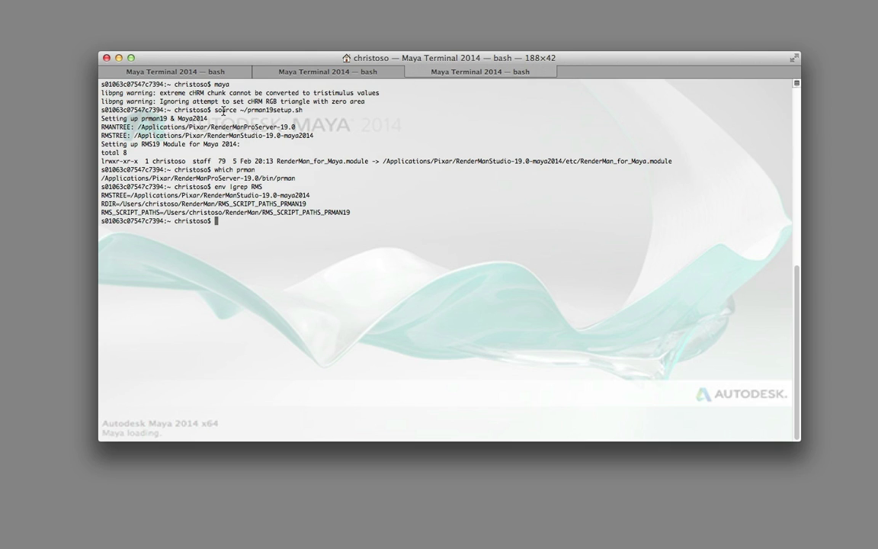
{"action": "left_click_drag", "start_coordinate": [221, 111], "coordinate": [302, 111]}
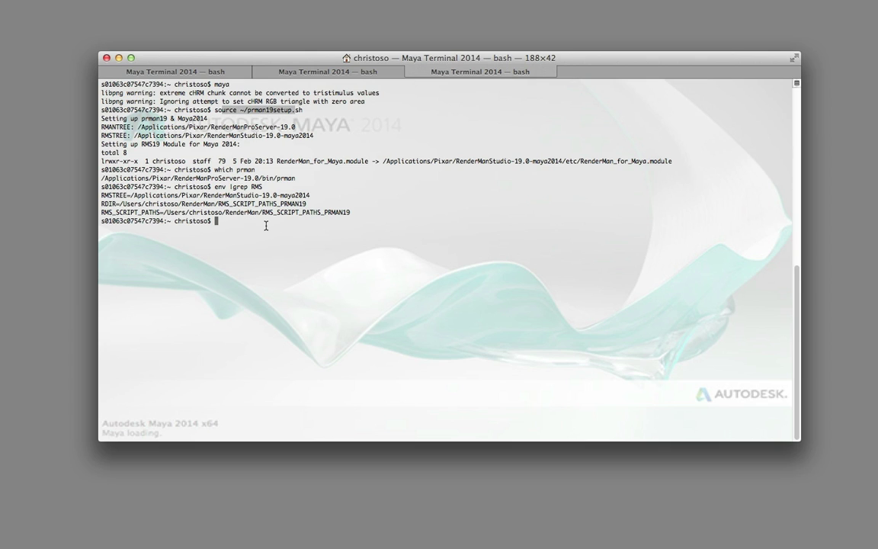
Launch Maya from the configured shell and bring its window to the front
{"action": "type", "text": "maya"}
{"action": "key", "text": "Return"}
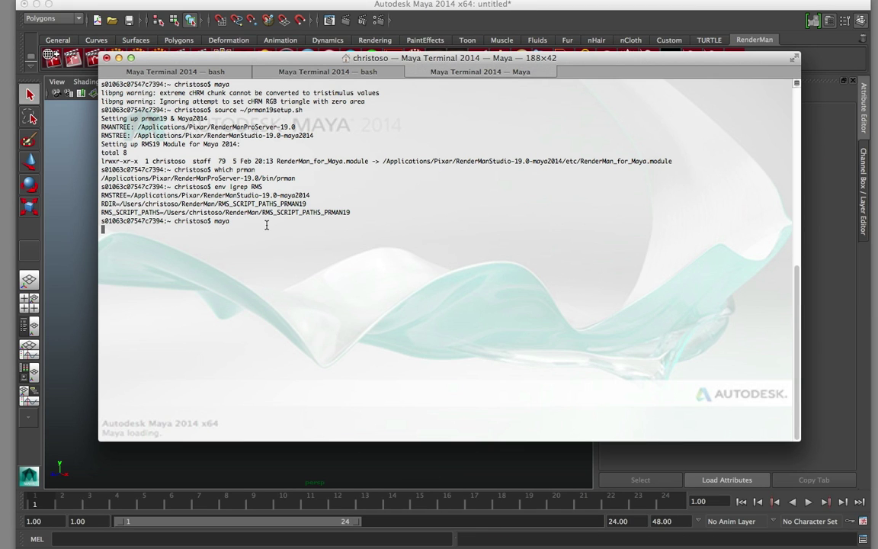
{"action": "left_click", "coordinate": [247, 6]}
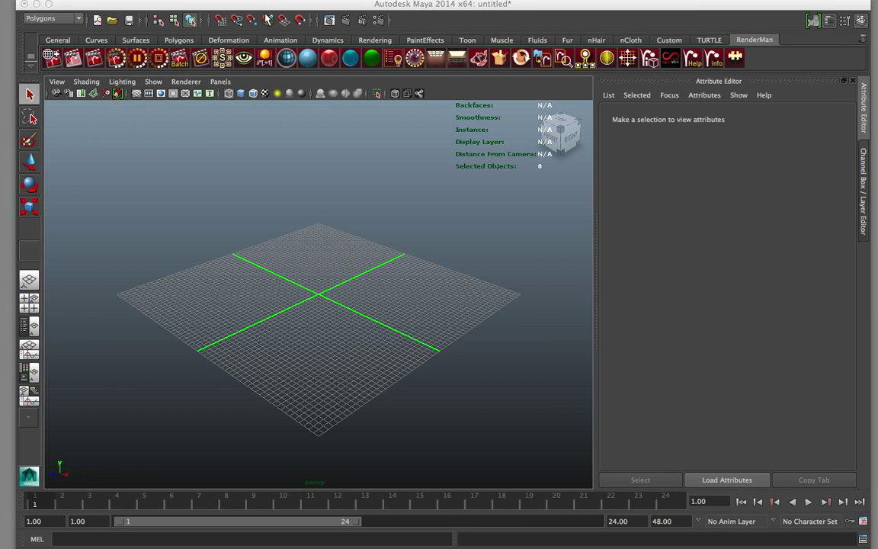
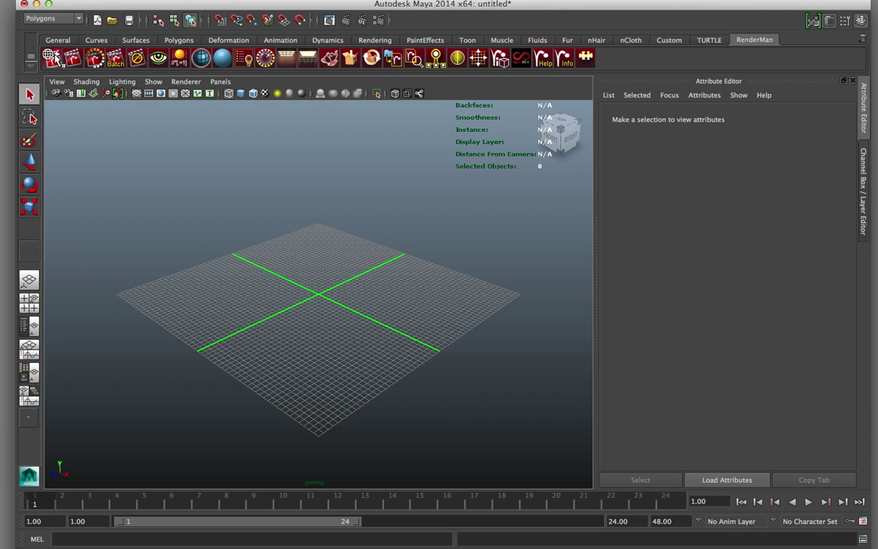
Open the RenderMan render settings and set the sampling integrator to Lollipop
{"action": "left_click", "coordinate": [53, 58]}
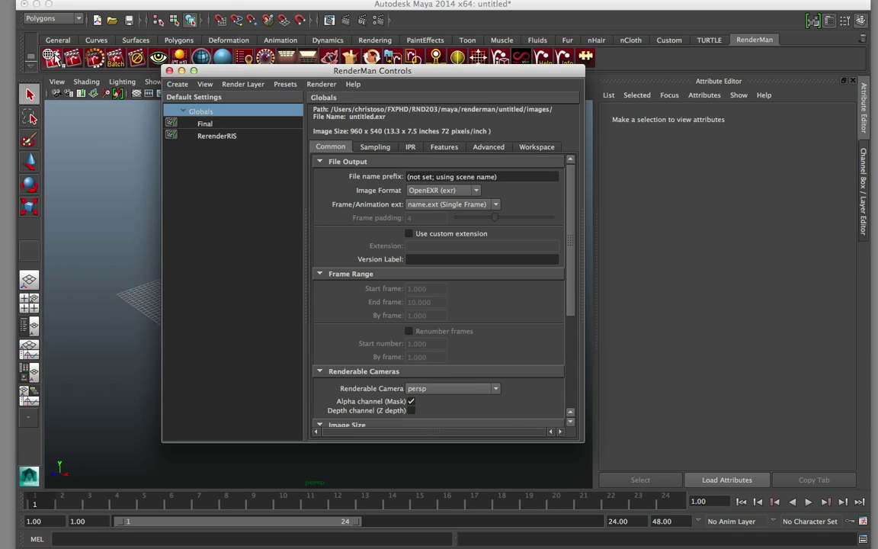
{"action": "left_click", "coordinate": [376, 147]}
{"action": "left_click", "coordinate": [451, 264]}
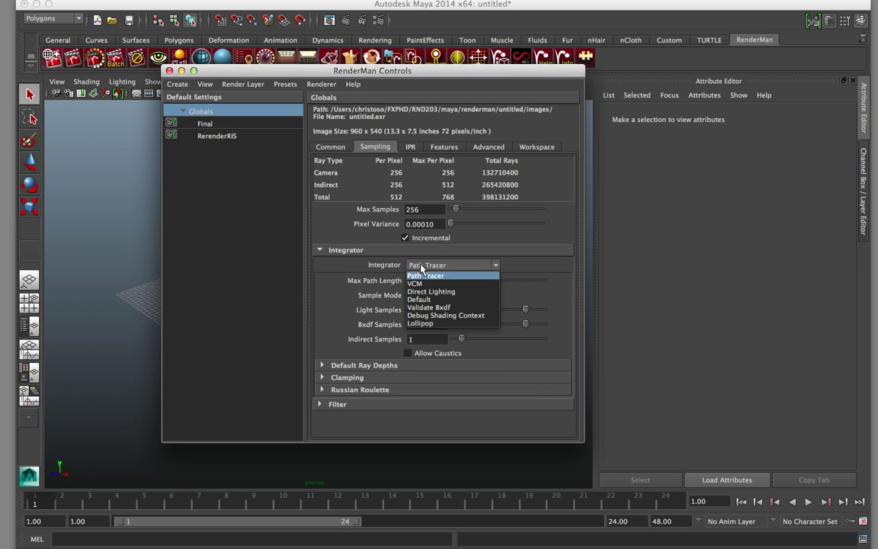
{"action": "left_click", "coordinate": [420, 323]}
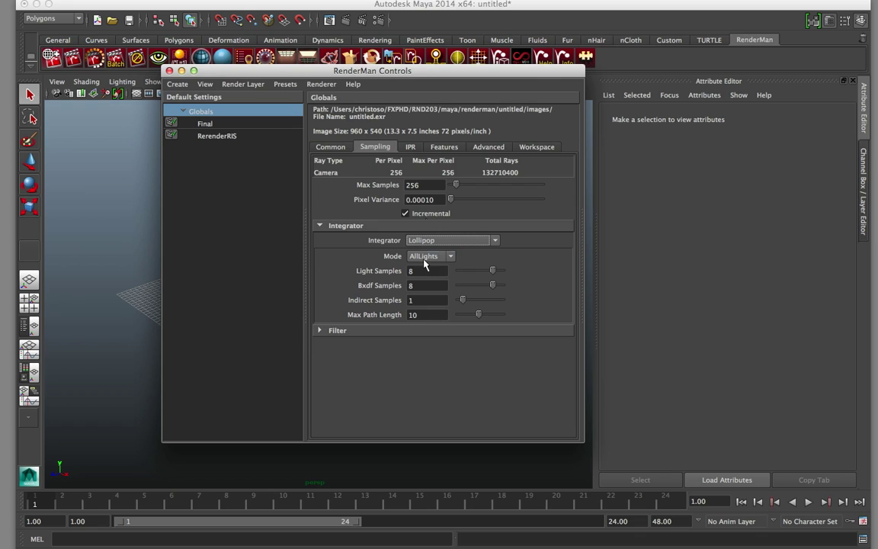
Set the integrator for IPR rendering to Lollipop as well
{"action": "left_click", "coordinate": [410, 146]}
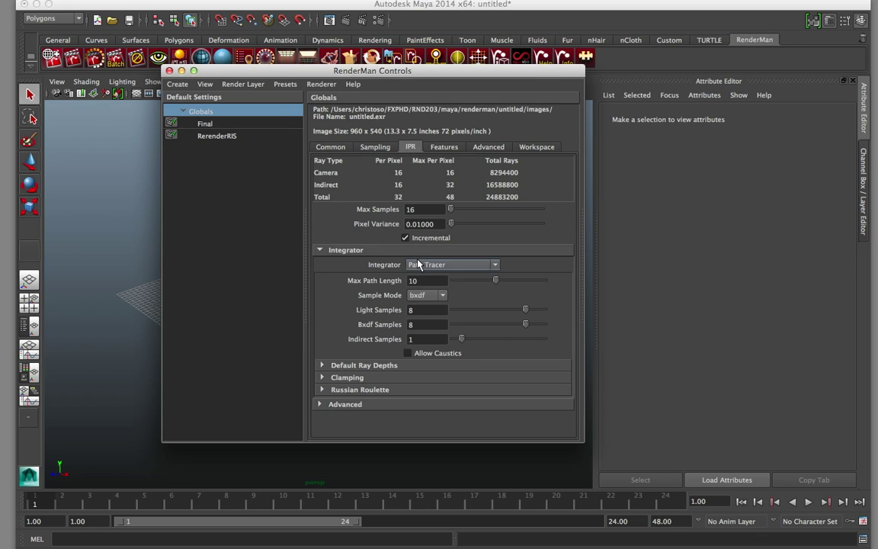
{"action": "left_click", "coordinate": [449, 265]}
{"action": "left_click", "coordinate": [418, 322]}
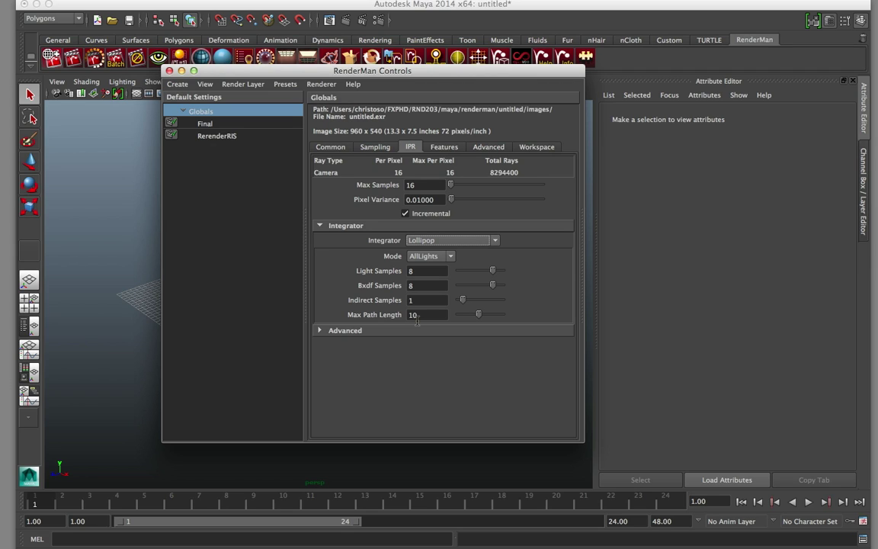
Quit Maya without saving and switch to the Finder window showing the RMS_SCRIPT_PATHS_PRMAN19 folder
{"action": "key", "text": "super+q"}
{"action": "left_click", "coordinate": [427, 282]}
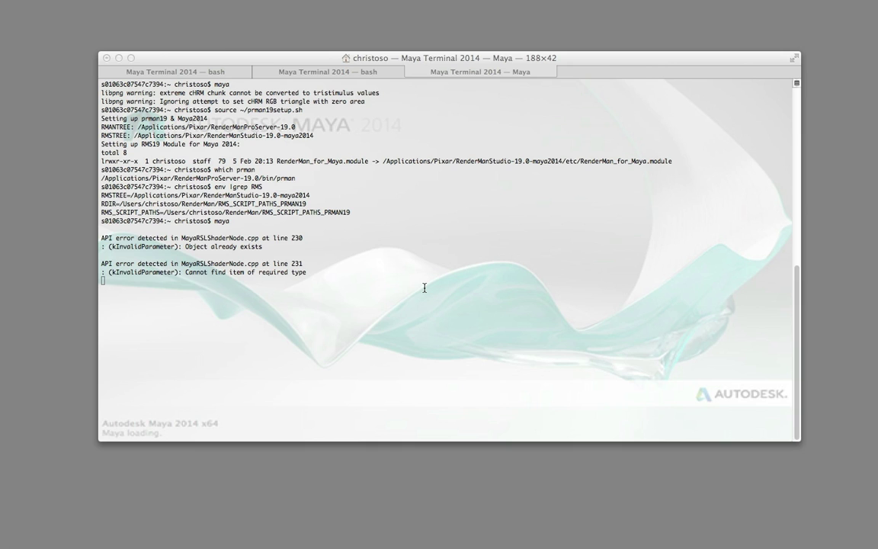
{"action": "key", "text": "super+Tab"}
{"action": "key", "text": "super+Tab"}
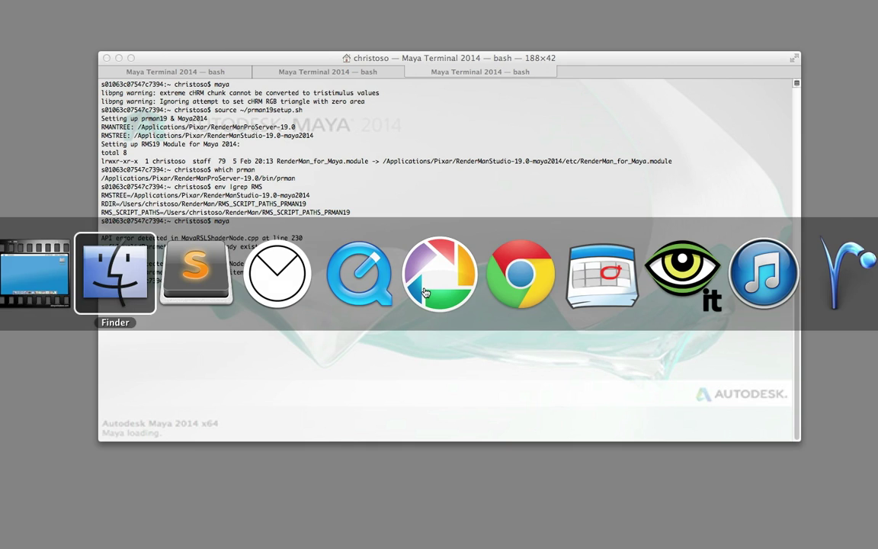
{"action": "left_click_drag", "start_coordinate": [436, 90], "coordinate": [425, 88]}
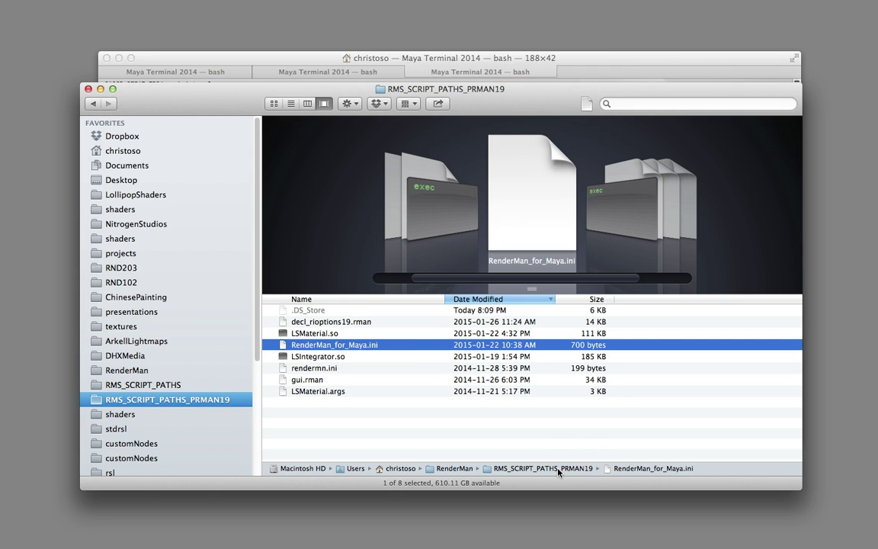
Examine decl_rioptions19.rman and the compiled plugins LSMaterial.so and LSIntegrator.so in the script paths folder
{"action": "left_click", "coordinate": [362, 324]}
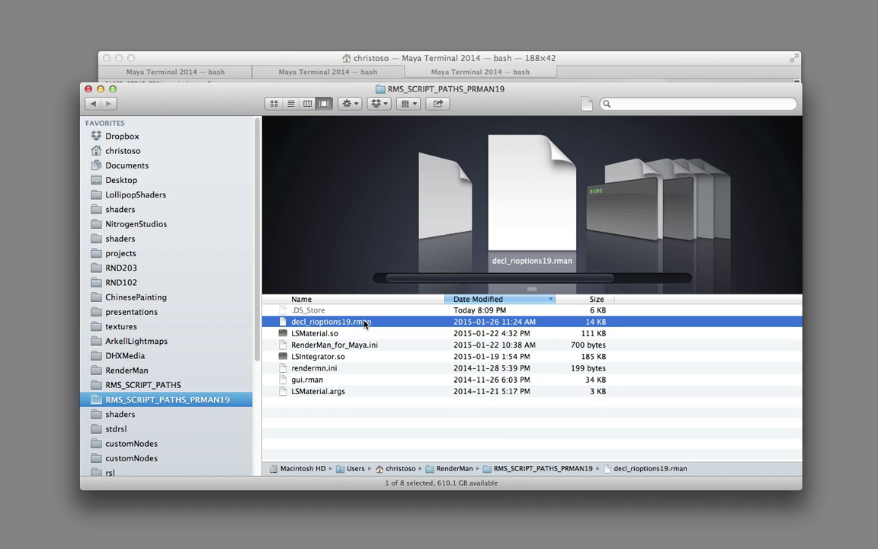
{"action": "left_click", "coordinate": [363, 334]}
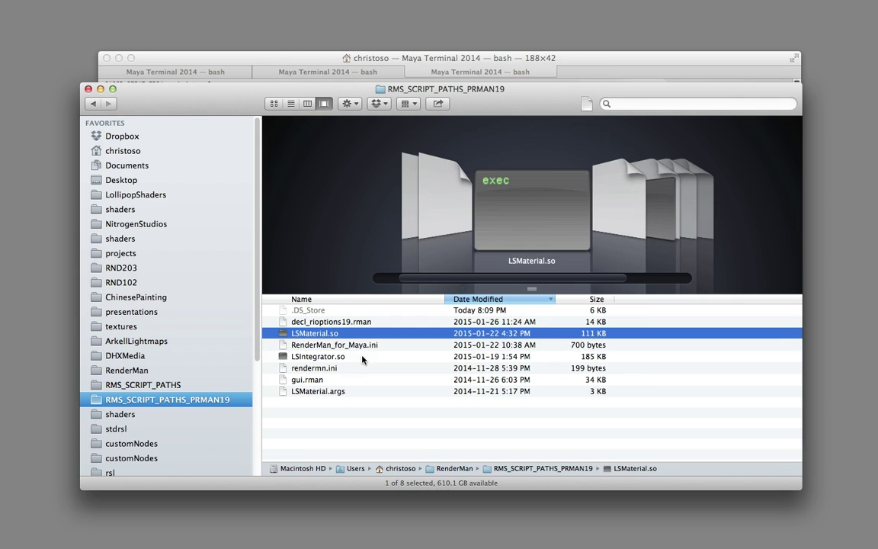
{"action": "left_click", "coordinate": [362, 356], "text": "super"}
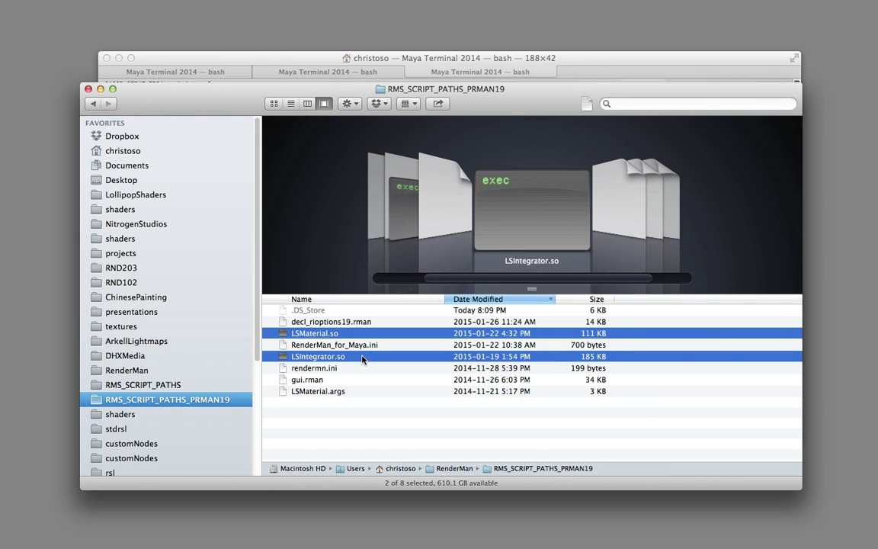
{"action": "left_click", "coordinate": [351, 360]}
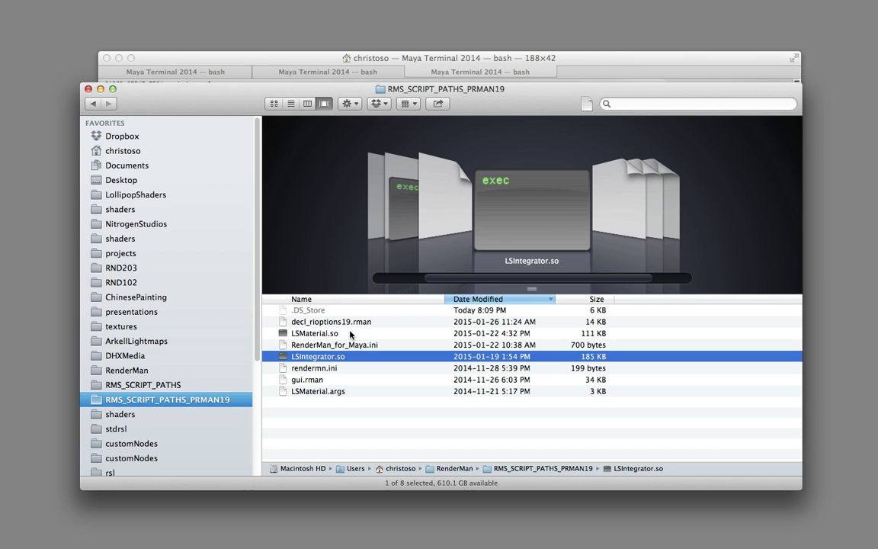
{"action": "left_click", "coordinate": [352, 333]}
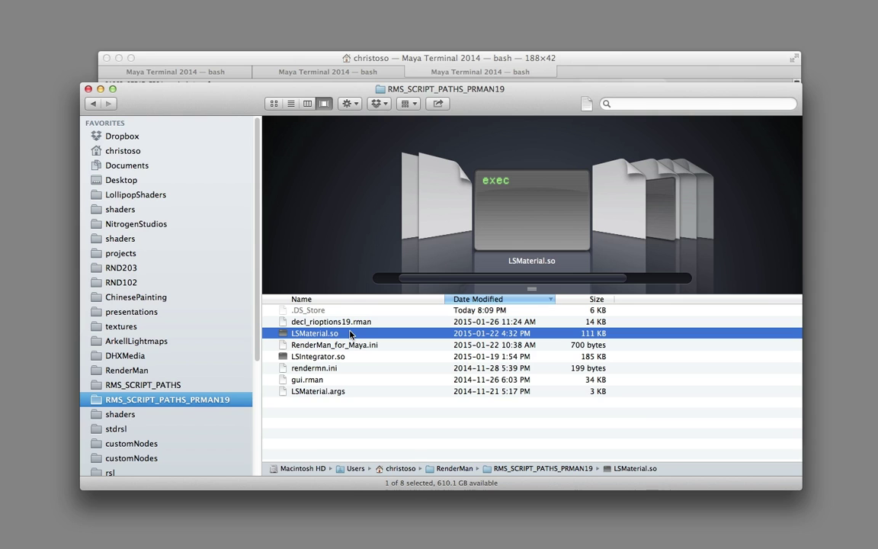
{"action": "left_click", "coordinate": [351, 357]}
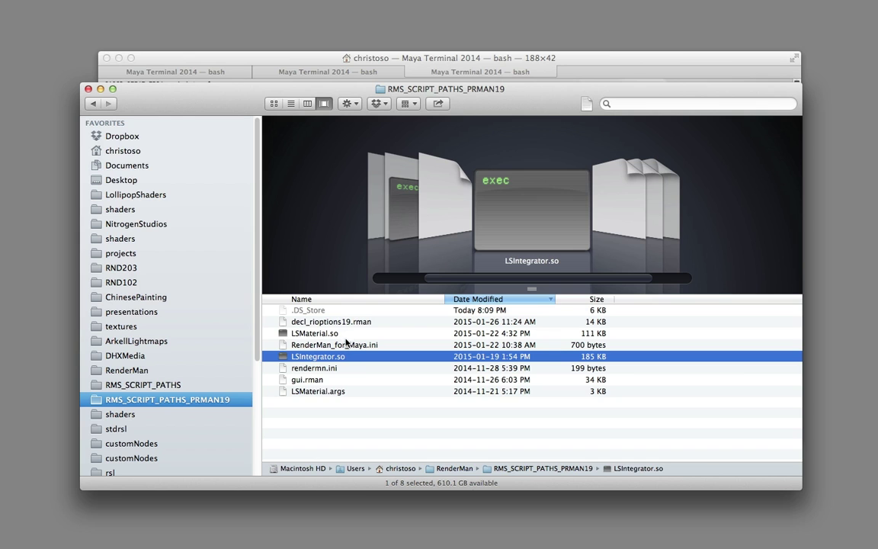
{"action": "left_click", "coordinate": [345, 334]}
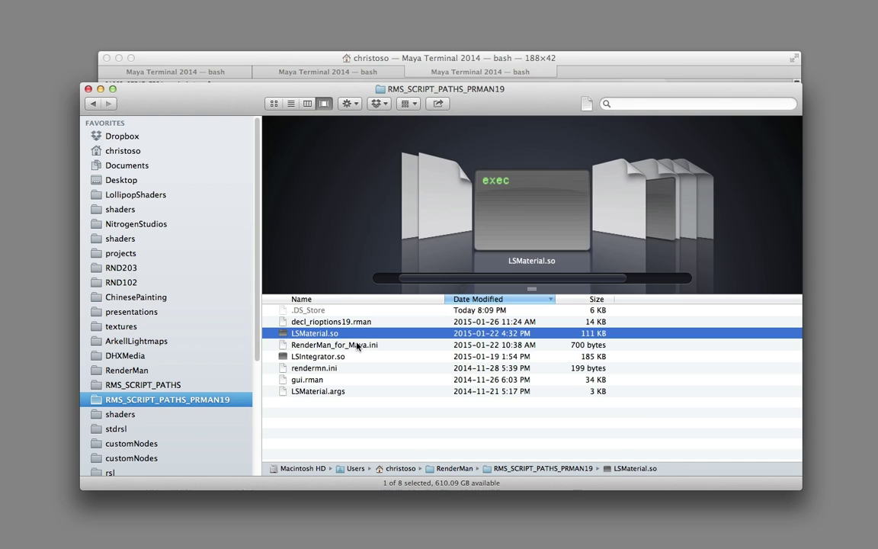
Examine RenderMan_for_Maya.ini, rendermn.ini, gui.rman and LSMaterial.args in the same folder
{"action": "left_click", "coordinate": [356, 346]}
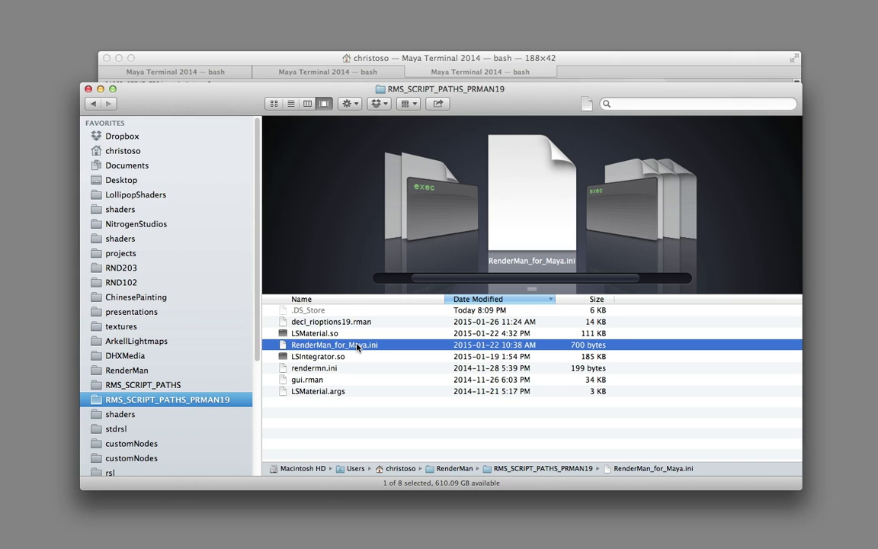
{"action": "left_click", "coordinate": [305, 368]}
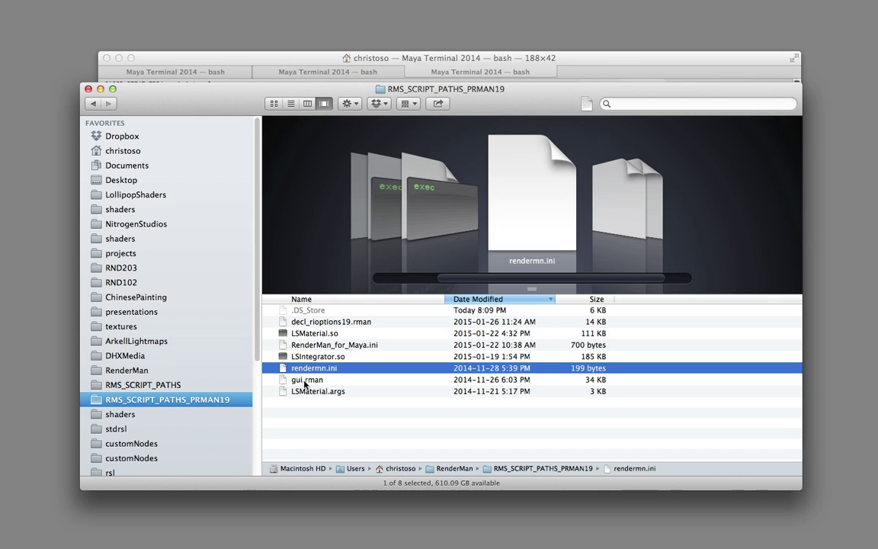
{"action": "left_click", "coordinate": [319, 380]}
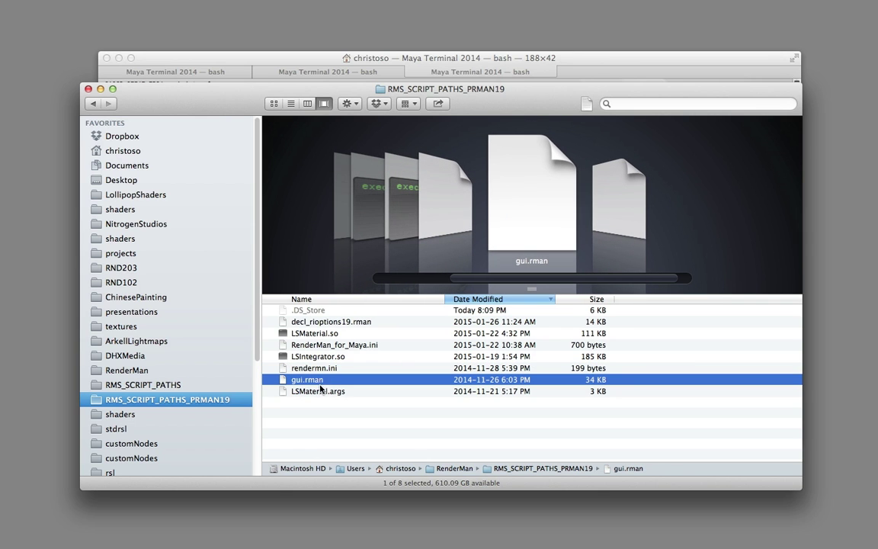
{"action": "left_click", "coordinate": [320, 392]}
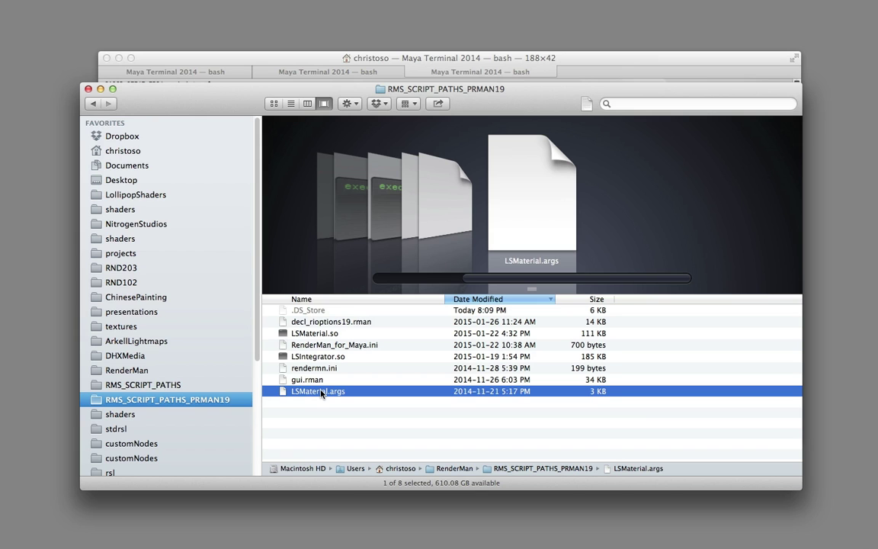
Switch to Sublime Text and move prman19setup.sh ahead of RenderMan_for_Maya.ini in the open files
{"action": "key", "text": "super+Tab"}
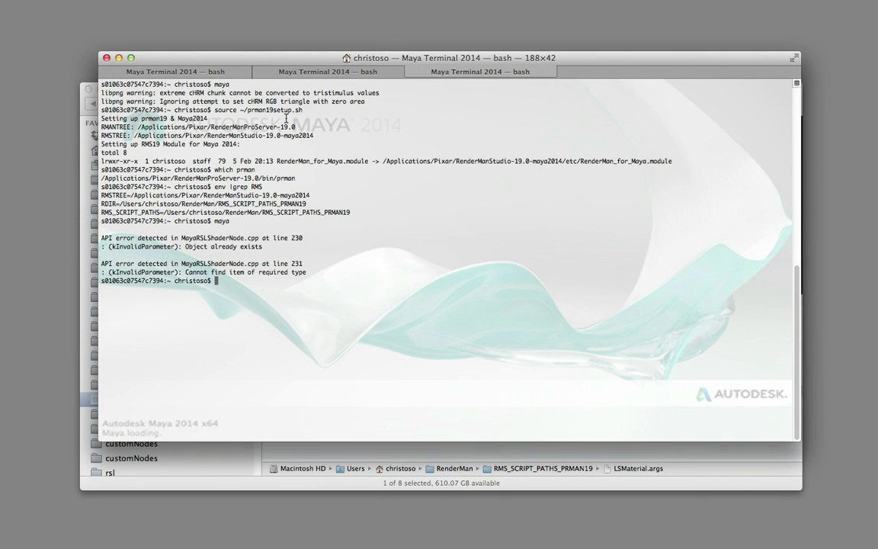
{"action": "key", "text": "super+Tab"}
{"action": "key", "text": "super+Tab"}
{"action": "key", "text": "Tab"}
{"action": "key", "text": "Tab"}
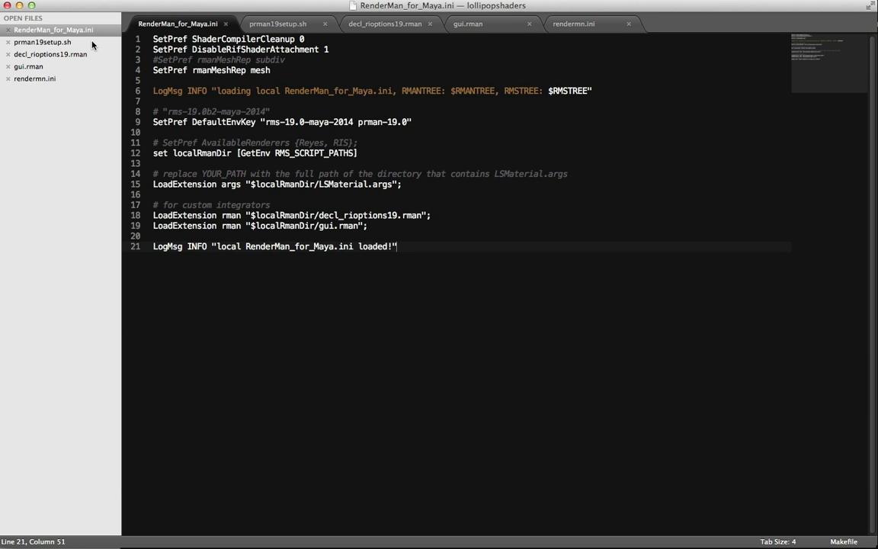
{"action": "left_click_drag", "start_coordinate": [92, 43], "coordinate": [70, 34]}
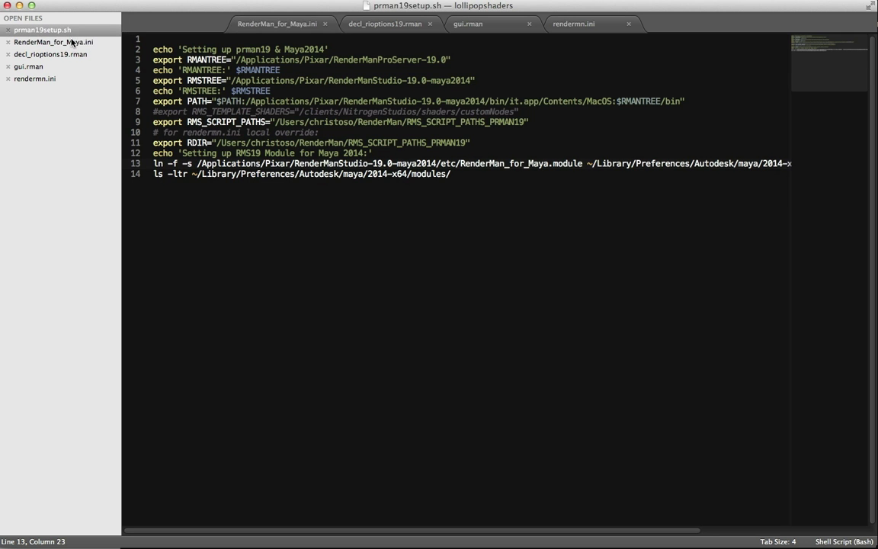
Look through the open .rman and .ini configuration files, and return to prman19setup.sh
{"action": "left_click", "coordinate": [66, 54]}
{"action": "left_click", "coordinate": [62, 65]}
{"action": "left_click", "coordinate": [71, 79]}
{"action": "left_click", "coordinate": [63, 64]}
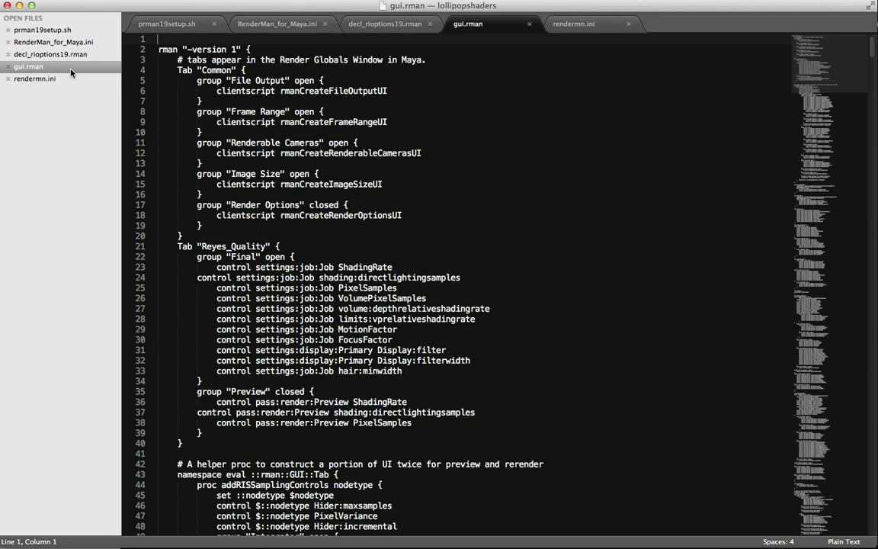
{"action": "left_click", "coordinate": [68, 42]}
{"action": "left_click", "coordinate": [76, 31]}
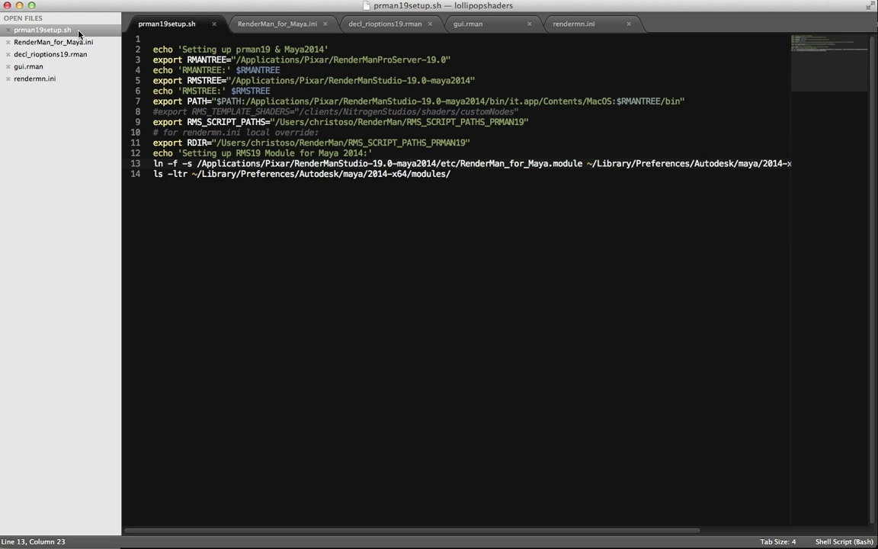
Examine the opening echo line and the RMANTREE and RMSTREE exports in prman19setup.sh
{"action": "double_click", "coordinate": [161, 48]}
{"action": "triple_click", "coordinate": [160, 48]}
{"action": "left_click", "coordinate": [161, 48]}
{"action": "triple_click", "coordinate": [163, 61]}
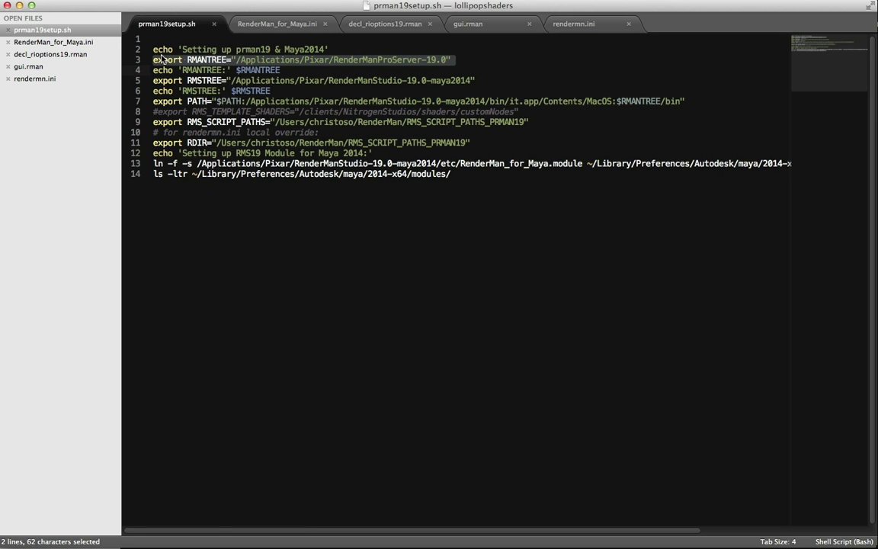
{"action": "double_click", "coordinate": [162, 80]}
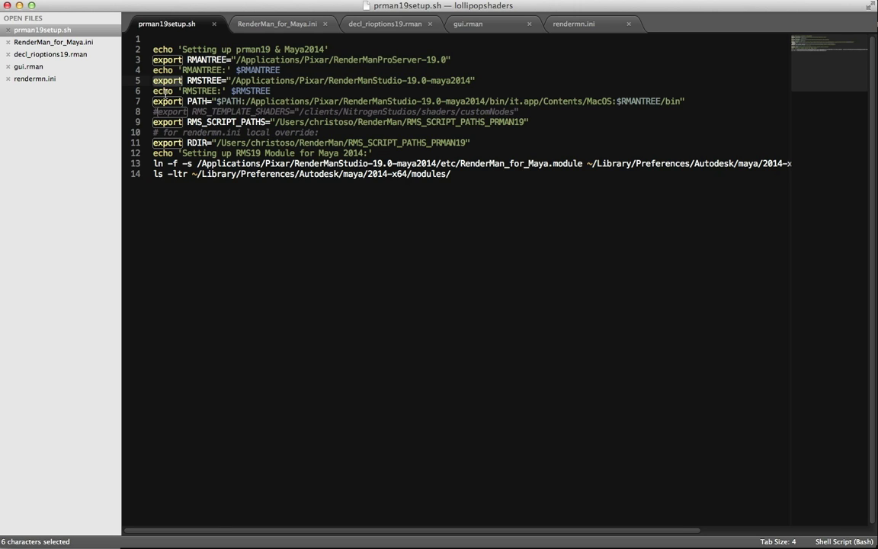
{"action": "left_click", "coordinate": [220, 90]}
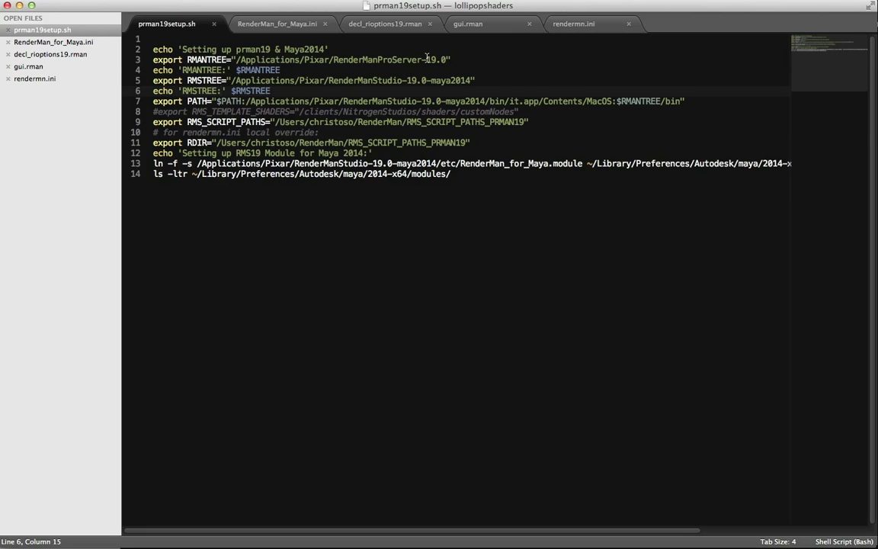
{"action": "left_click", "coordinate": [402, 80]}
{"action": "triple_click", "coordinate": [402, 80]}
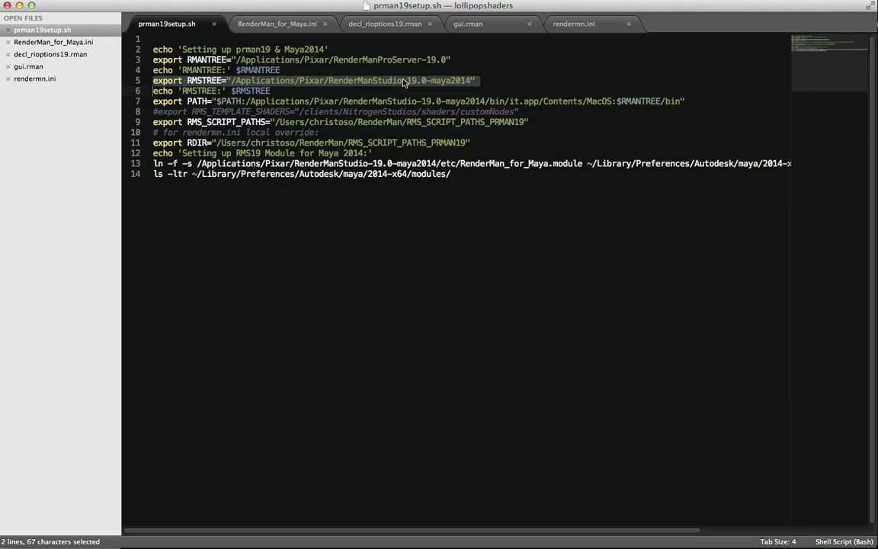
Examine the PATH export line in prman19setup.sh, including its $RMANTREE/bin entry
{"action": "double_click", "coordinate": [405, 101]}
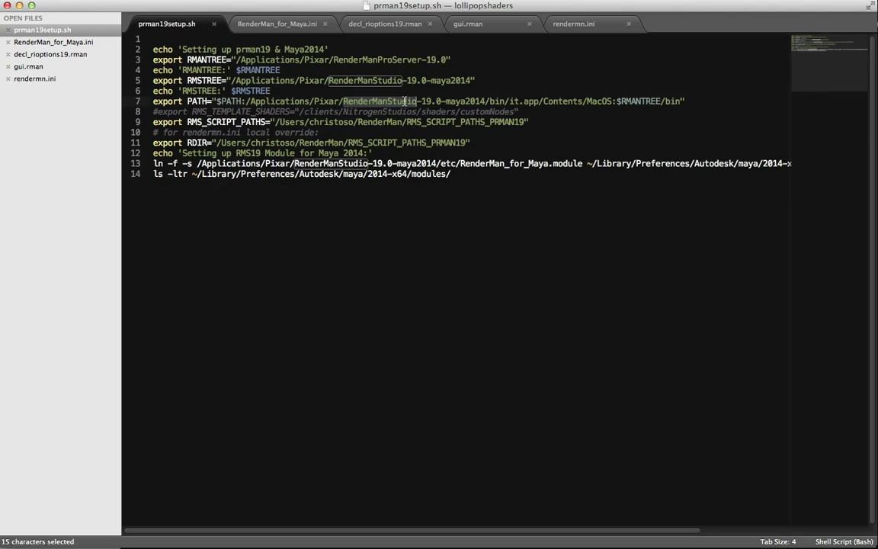
{"action": "triple_click", "coordinate": [405, 100]}
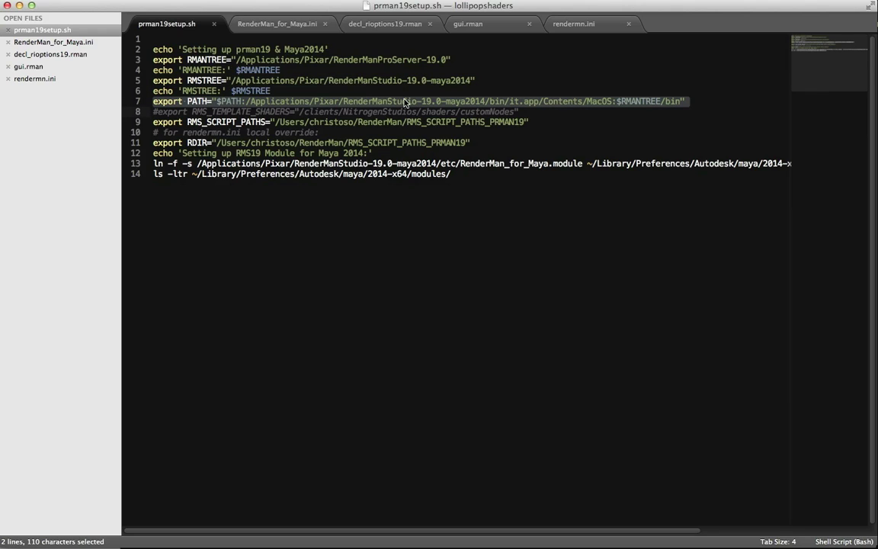
{"action": "left_click", "coordinate": [618, 102]}
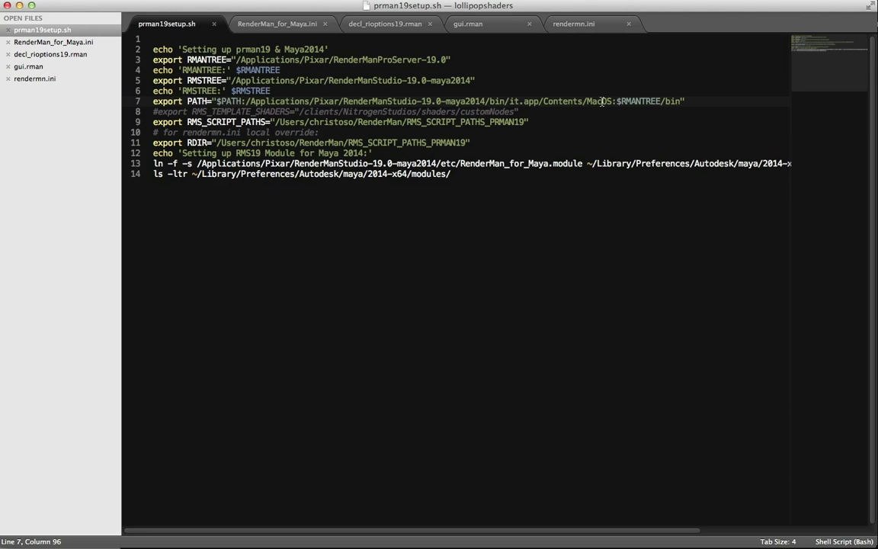
Examine the RMS_SCRIPT_PATHS export, check its folder in Finder, and highlight the variable name in the script
{"action": "triple_click", "coordinate": [332, 122]}
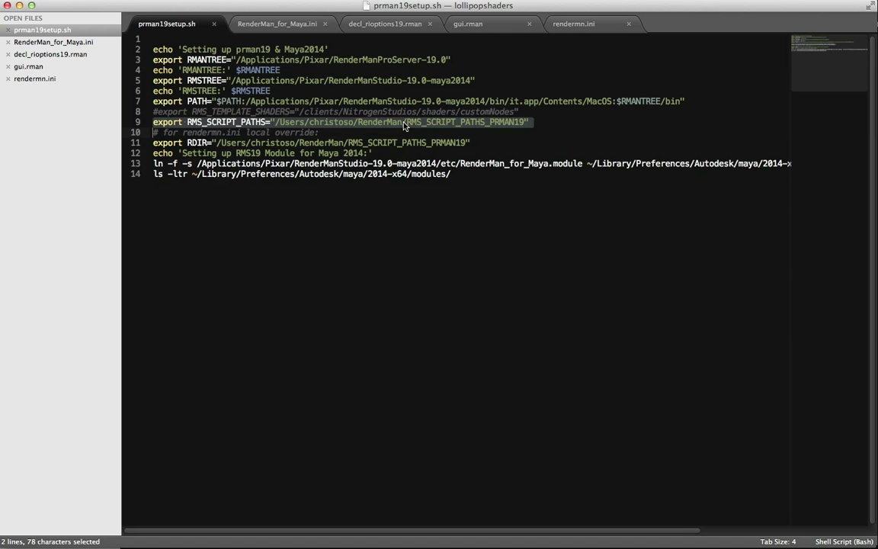
{"action": "key", "text": "super+Tab"}
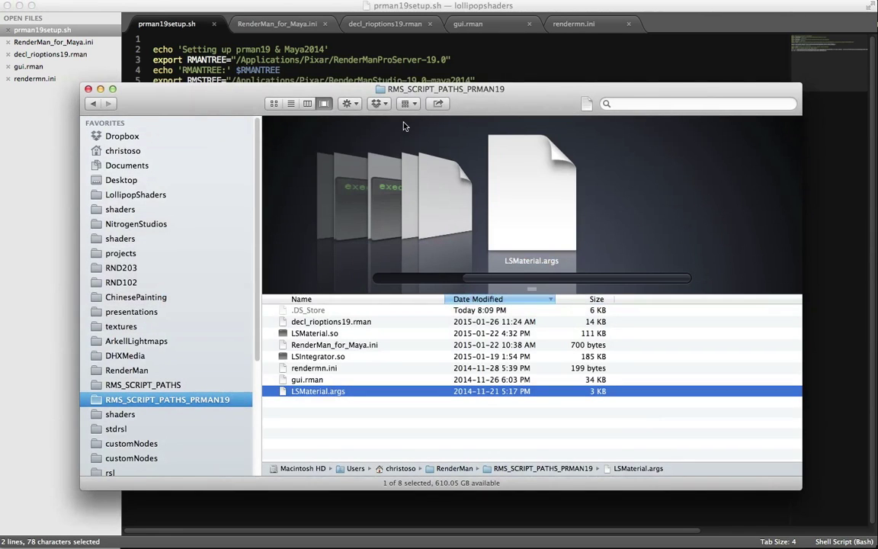
{"action": "key", "text": "super+Tab"}
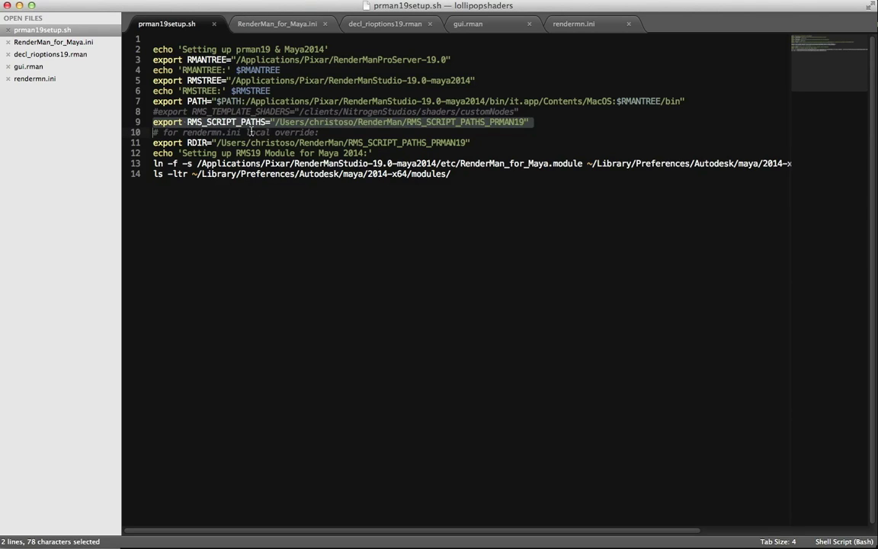
{"action": "key", "text": "Right"}
{"action": "left_click_drag", "start_coordinate": [187, 122], "coordinate": [266, 124]}
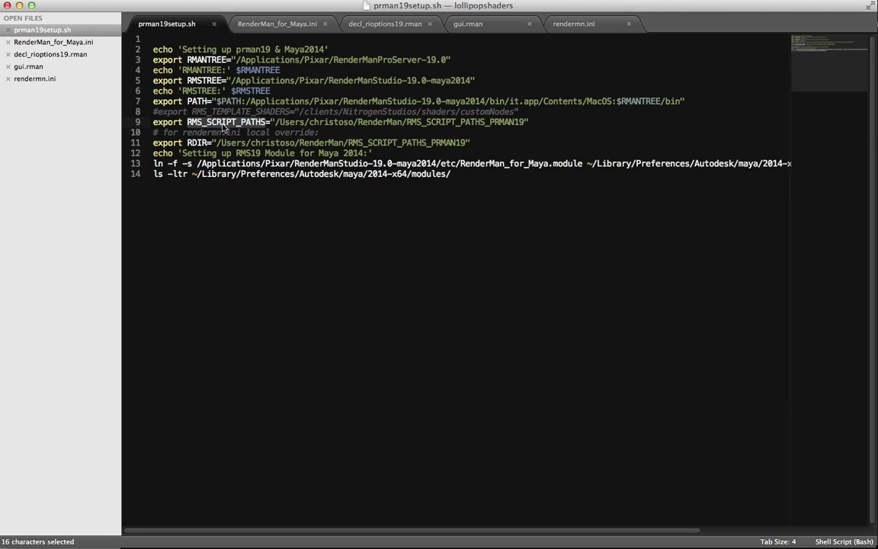
Switch to the Terminal, highlight the RMS_SCRIPT_PATHS line in the environment listing, and return to the setup script
{"action": "key", "text": "super+Tab"}
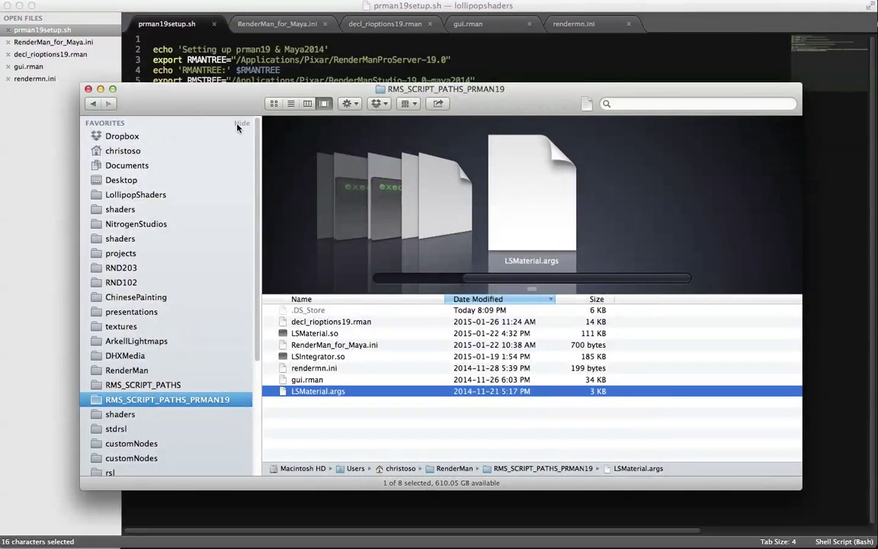
{"action": "key", "text": "super+Tab"}
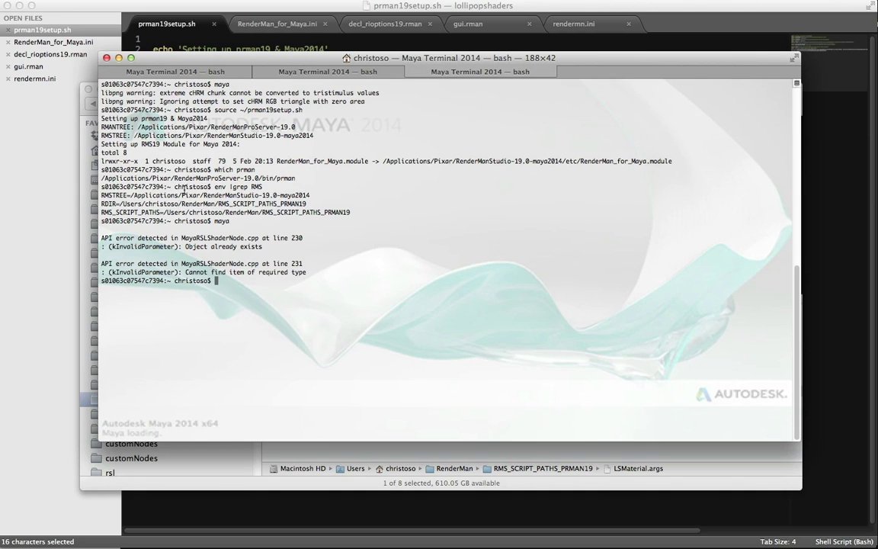
{"action": "left_click_drag", "start_coordinate": [102, 213], "coordinate": [166, 213]}
{"action": "key", "text": "super+Tab"}
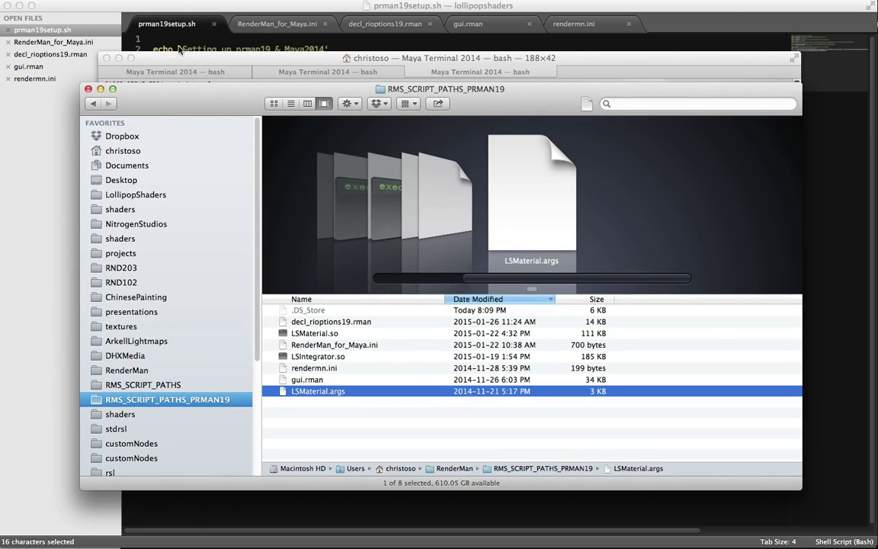
{"action": "left_click", "coordinate": [180, 4]}
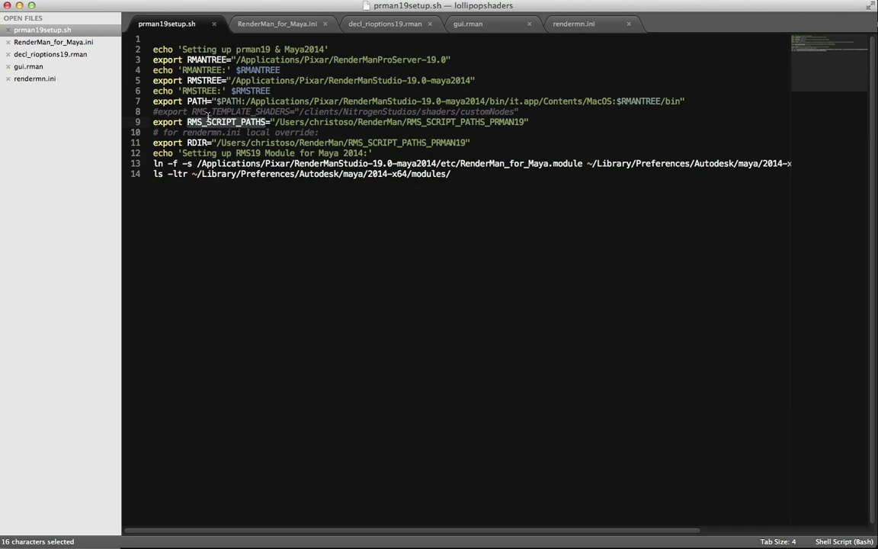
Look through the .so, .ini and .rman files of the RMS_SCRIPT_PATHS_PRMAN19 folder in Finder, and return to prman19setup.sh
{"action": "key", "text": "super+Tab"}
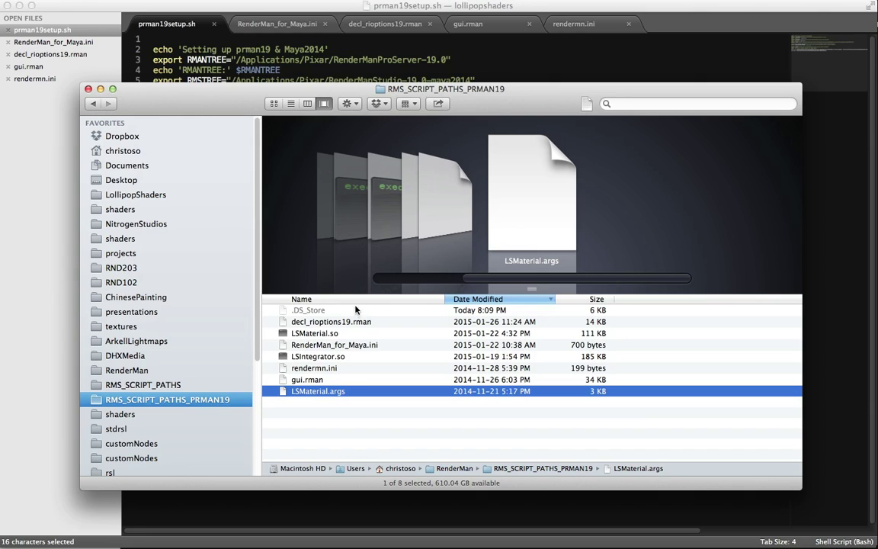
{"action": "left_click", "coordinate": [358, 344]}
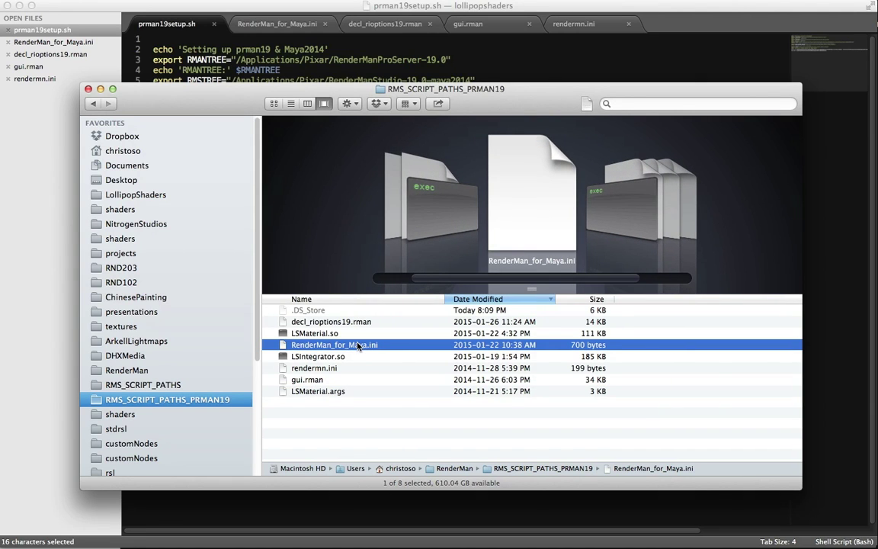
{"action": "left_click", "coordinate": [352, 334]}
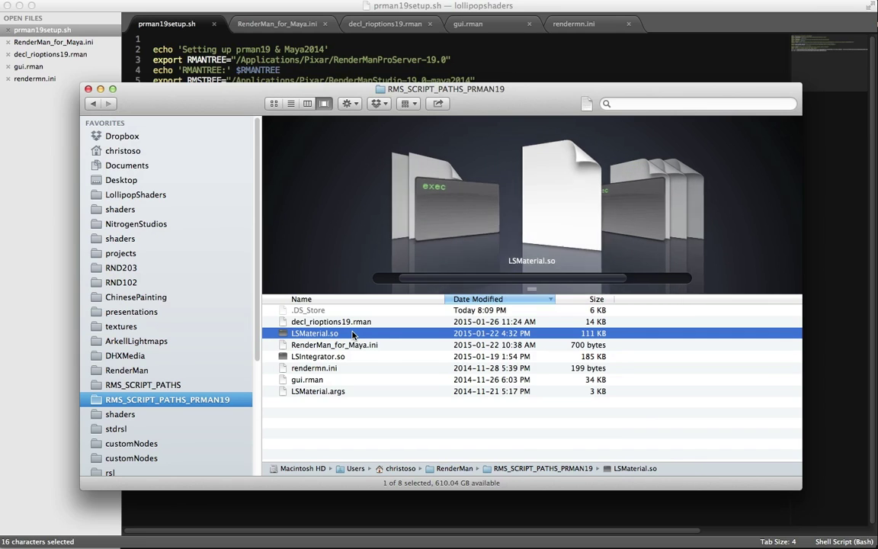
{"action": "left_click", "coordinate": [349, 357]}
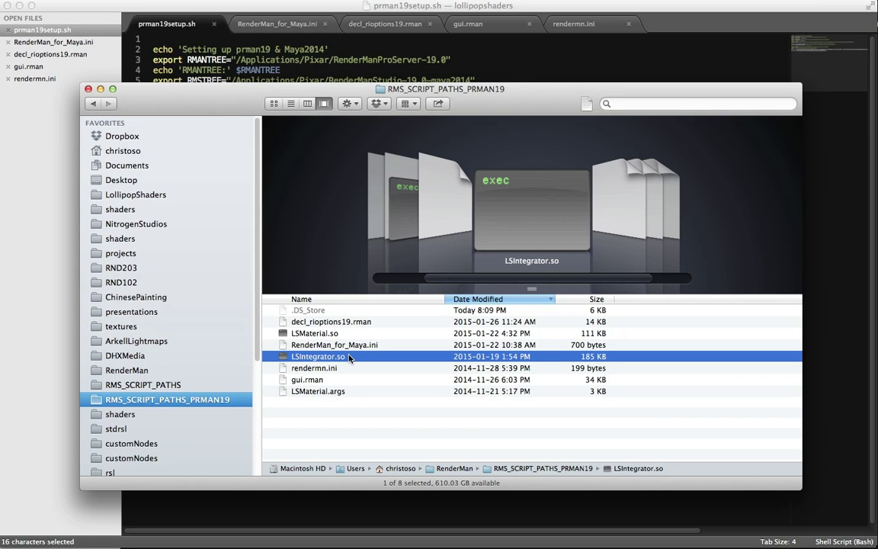
{"action": "left_click", "coordinate": [349, 369]}
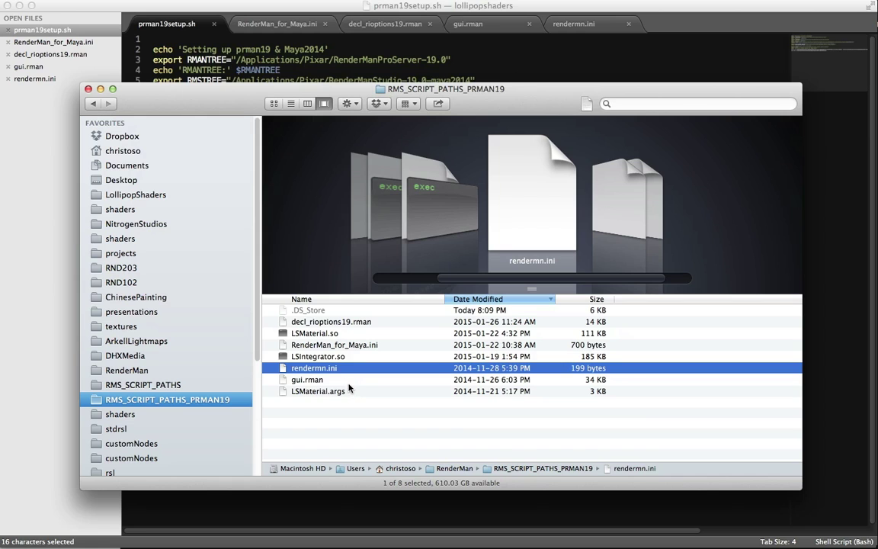
{"action": "left_click", "coordinate": [349, 382]}
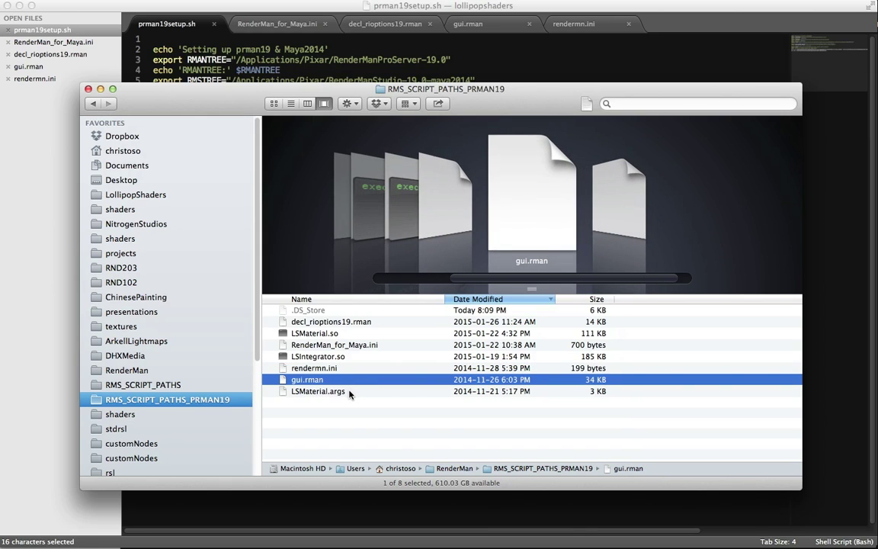
{"action": "key", "text": "super+Tab"}
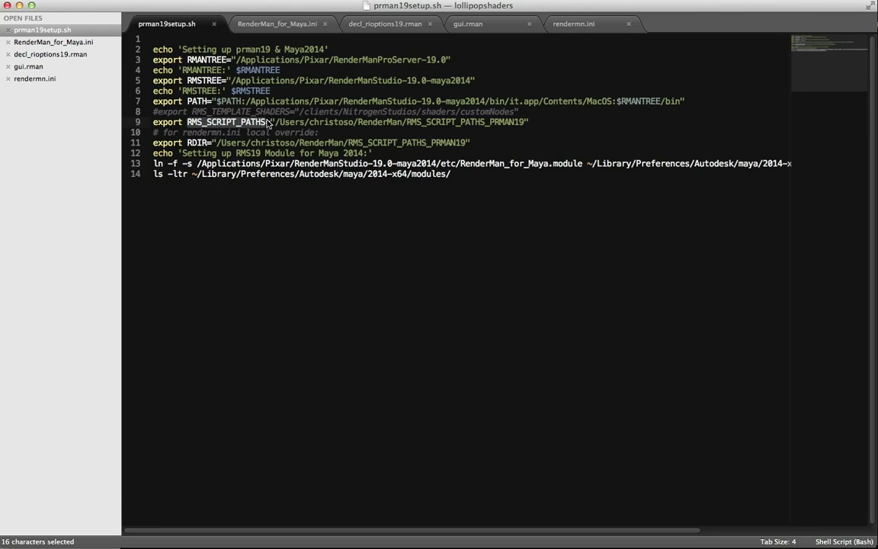
{"action": "key", "text": "super+Tab"}
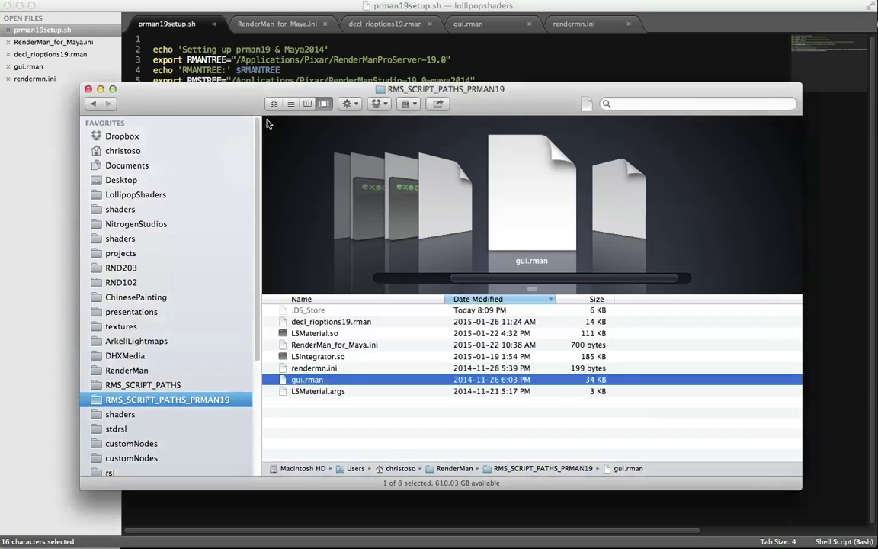
{"action": "left_click", "coordinate": [365, 344]}
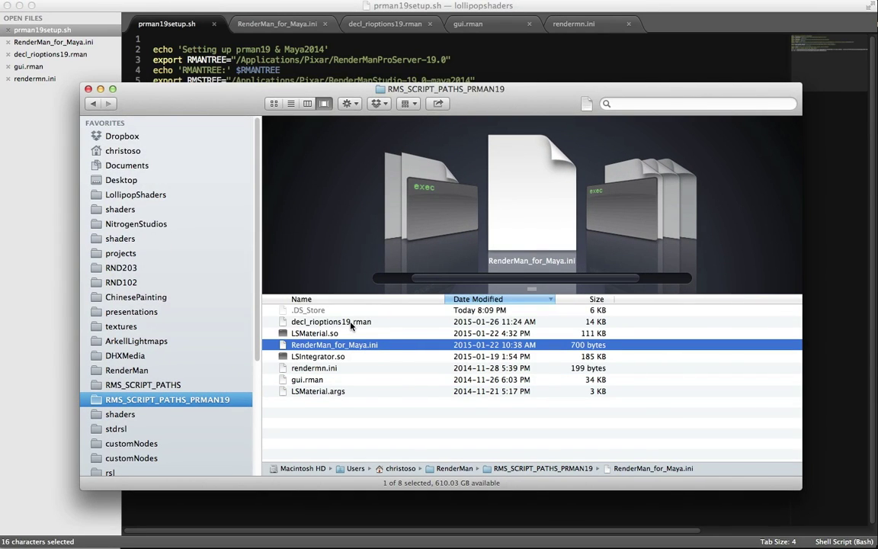
{"action": "key", "text": "super+Tab"}
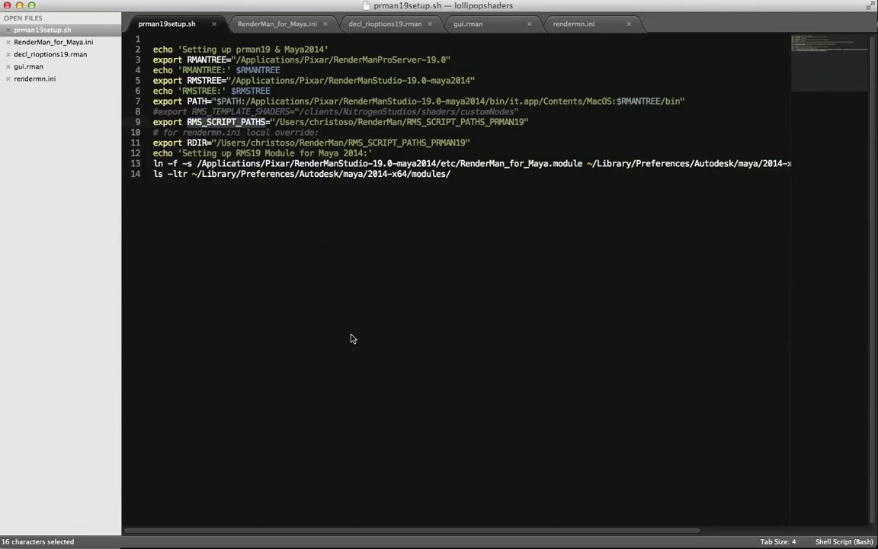
Examine the rendermn.ini local override comment and the RDIR export beneath it, highlighting the file name and the variable name
{"action": "left_click", "coordinate": [281, 132]}
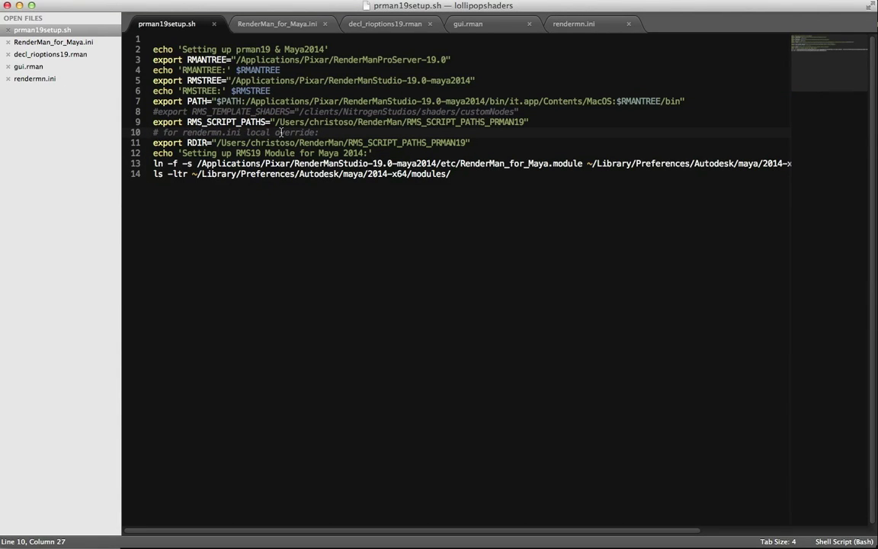
{"action": "left_click_drag", "start_coordinate": [241, 132], "coordinate": [182, 134]}
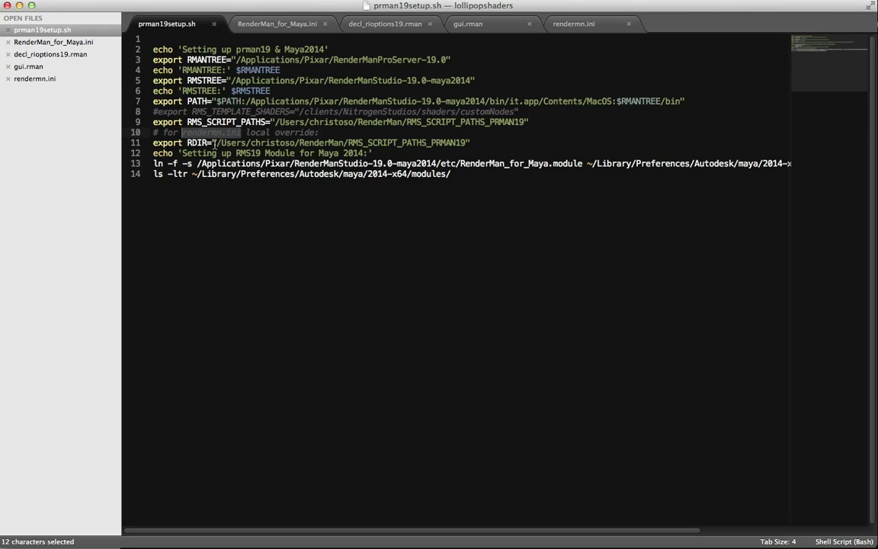
{"action": "left_click", "coordinate": [215, 143]}
{"action": "left_click_drag", "start_coordinate": [188, 143], "coordinate": [206, 143]}
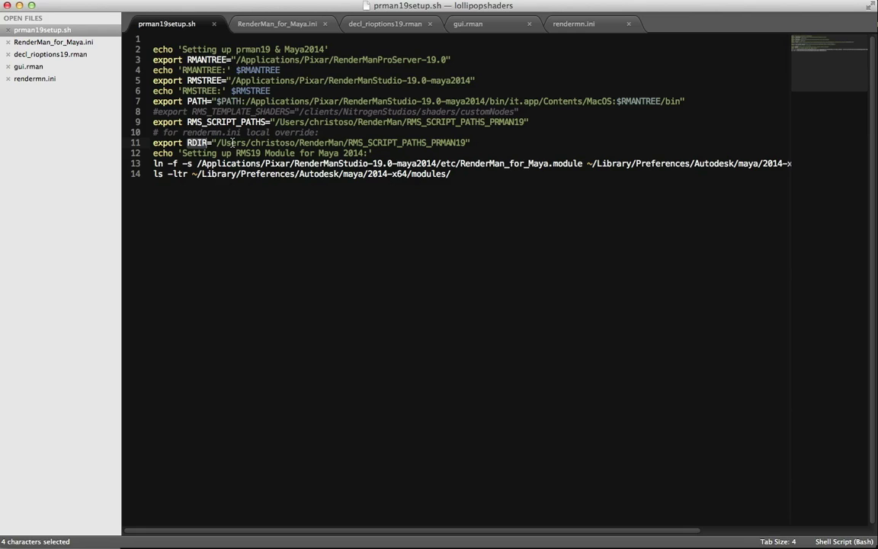
{"action": "left_click", "coordinate": [231, 142]}
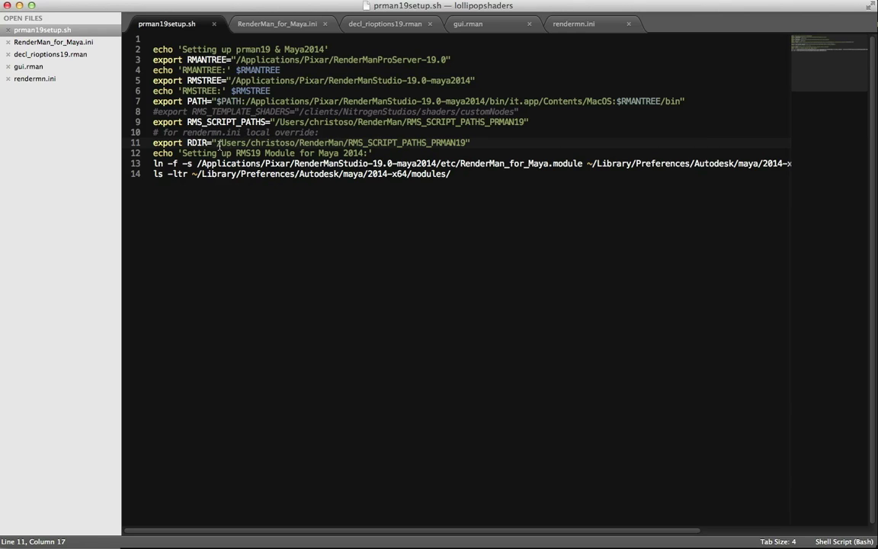
{"action": "double_click", "coordinate": [196, 143]}
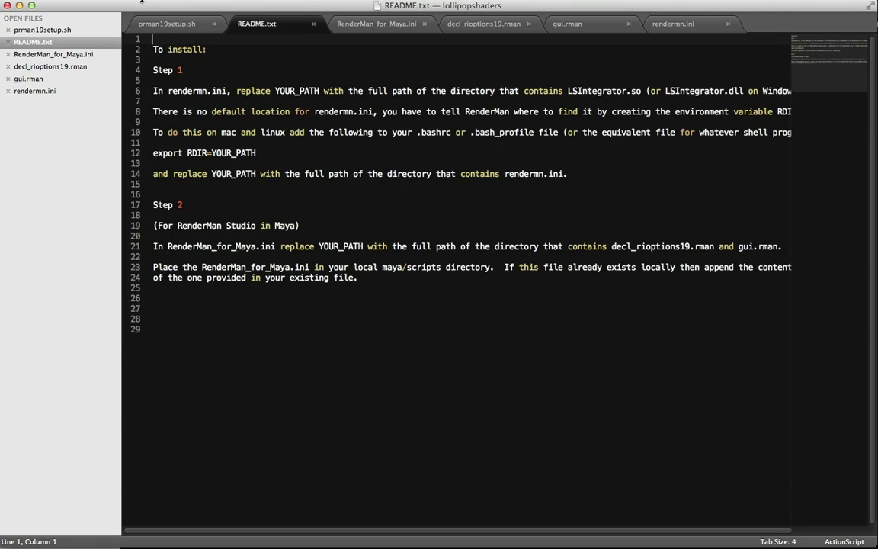
Move README.txt to the end of the open files and turn on word wrap for its installation instructions
{"action": "left_click_drag", "start_coordinate": [87, 41], "coordinate": [85, 85]}
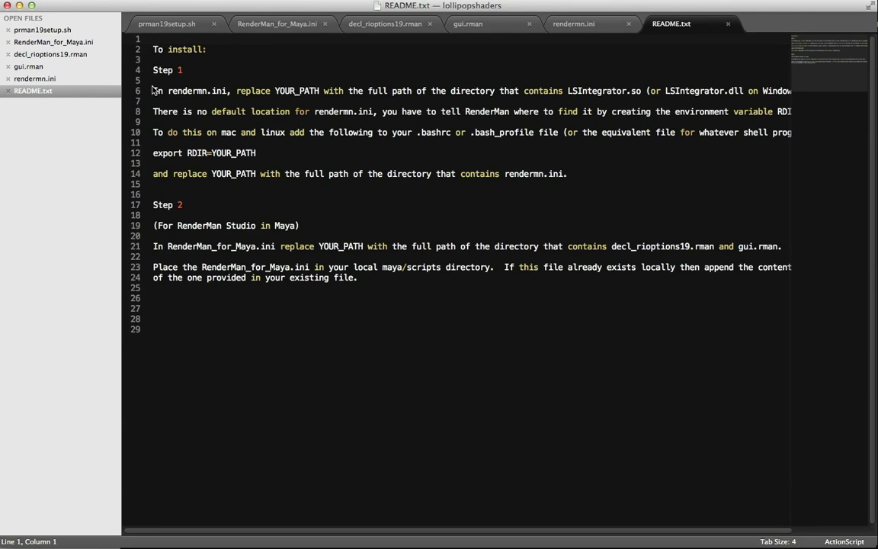
{"action": "left_click", "coordinate": [188, 91]}
{"action": "key", "text": "alt+super+w"}
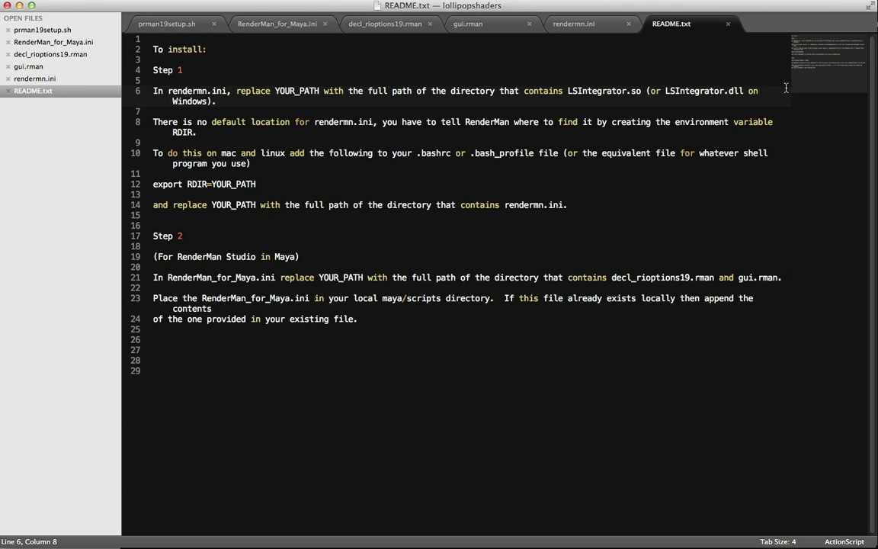
Highlight the RDIR export line in prman19setup.sh, and check the open rendermn.ini's folder path and contents
{"action": "left_click", "coordinate": [82, 28]}
{"action": "triple_click", "coordinate": [208, 140]}
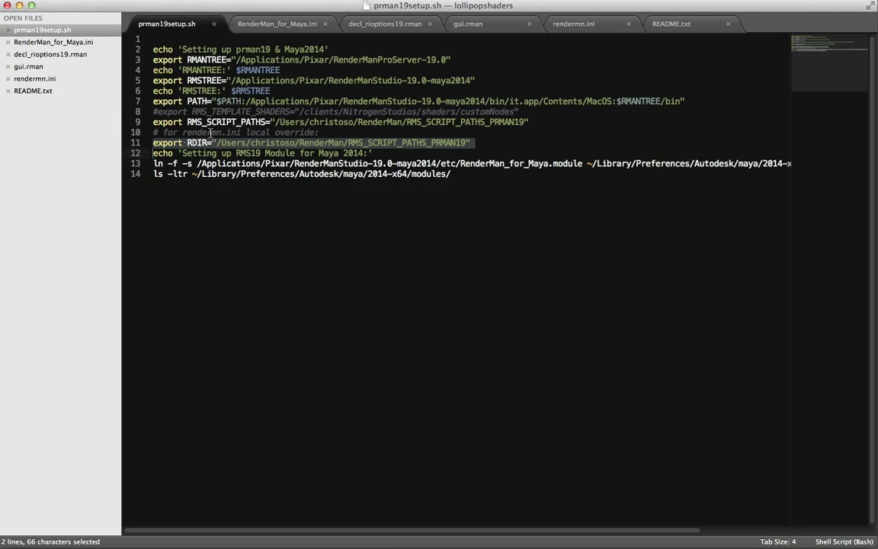
{"action": "left_click", "coordinate": [34, 79]}
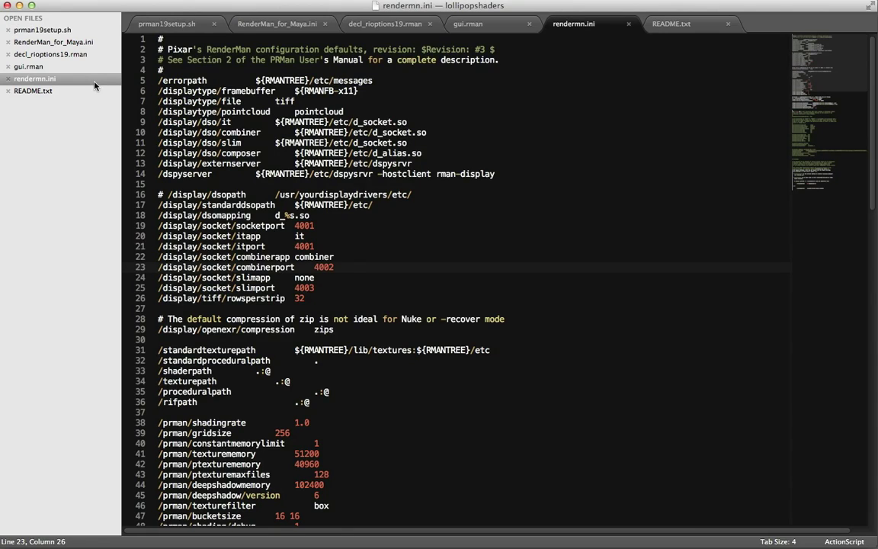
{"action": "left_click", "coordinate": [417, 6], "text": "super"}
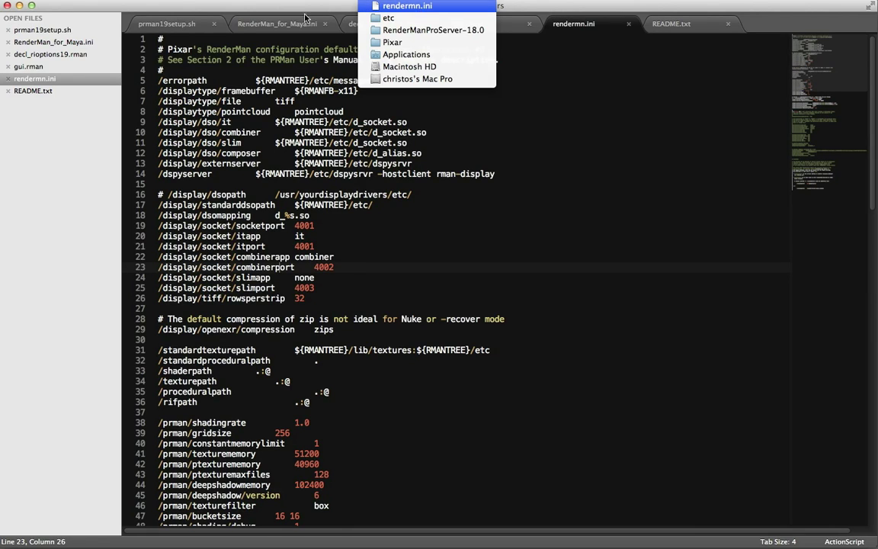
{"action": "left_click", "coordinate": [381, 6]}
{"action": "left_click", "coordinate": [381, 6], "text": "super"}
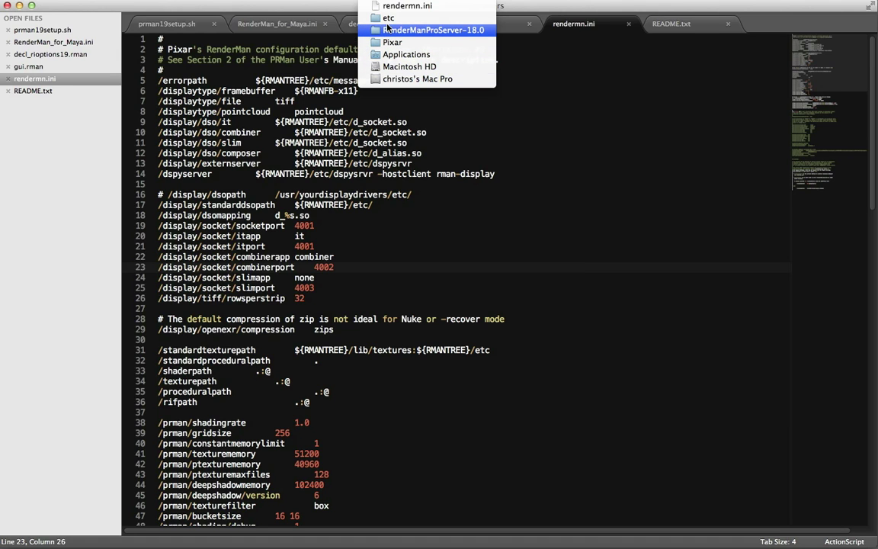
{"action": "left_click", "coordinate": [237, 92]}
{"action": "scroll", "coordinate": [237, 96], "scroll_direction": "down", "scroll_amount": 5}
{"action": "scroll", "coordinate": [237, 97], "scroll_direction": "down", "scroll_amount": 15}
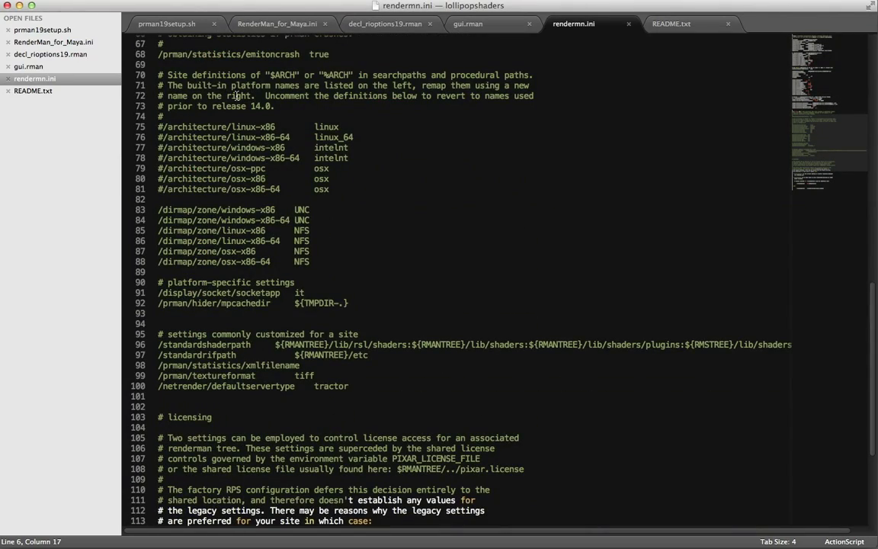
Open rendermn.ini from the RMS_SCRIPT_PATHS_PRMAN19 folder in the text editor and narrow the open-files sidebar slightly
{"action": "key", "text": "super+Tab"}
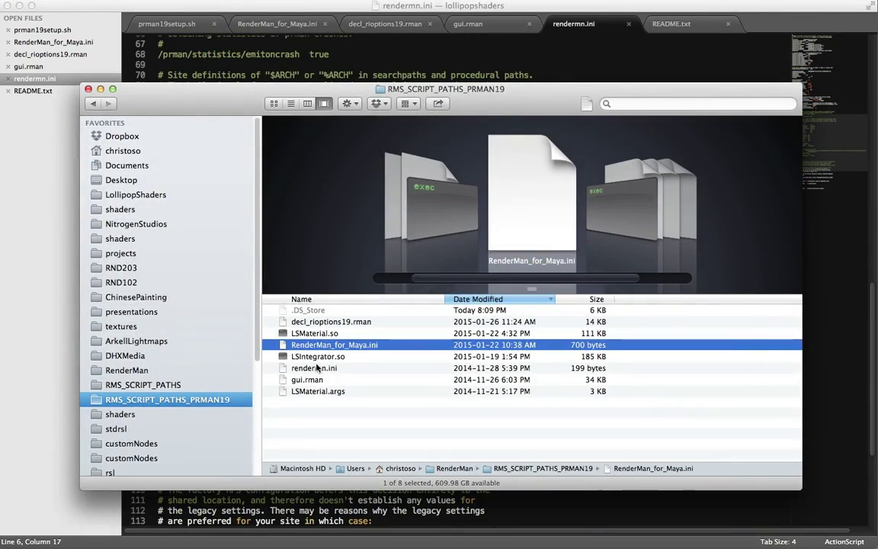
{"action": "left_click_drag", "start_coordinate": [315, 368], "coordinate": [35, 105]}
{"action": "left_click", "coordinate": [48, 91]}
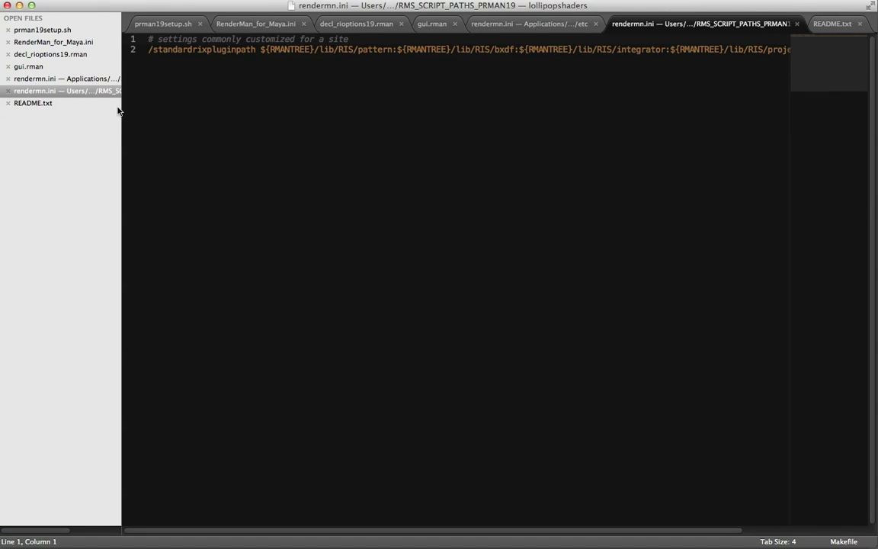
{"action": "mouse_move", "coordinate": [121, 100]}
{"action": "left_mouse_down"}
{"action": "mouse_move", "coordinate": [267, 118]}
{"action": "mouse_move", "coordinate": [176, 101]}
{"action": "mouse_move", "coordinate": [211, 107]}
{"action": "mouse_move", "coordinate": [111, 107]}
{"action": "left_mouse_up"}
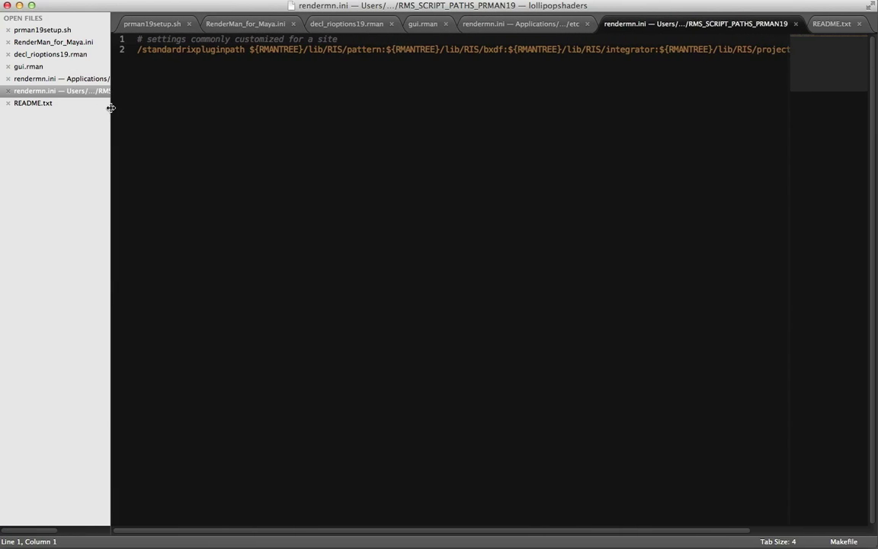
Examine the /standardrixpluginpath line in the local rendermn.ini, and highlight the RMANTREE export line in prman19setup.sh
{"action": "left_click", "coordinate": [173, 49]}
{"action": "left_click", "coordinate": [168, 48]}
{"action": "left_click", "coordinate": [61, 31]}
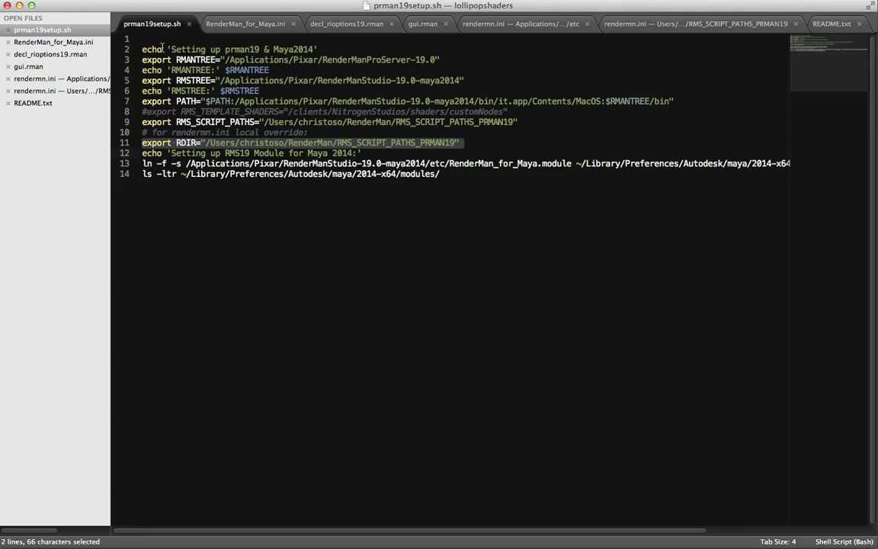
{"action": "triple_click", "coordinate": [195, 60]}
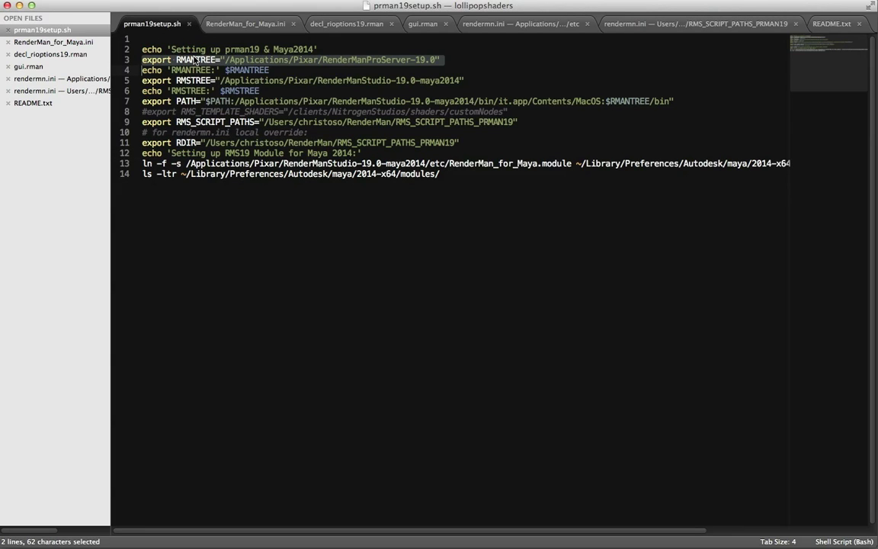
Examine the ${RMS_SCRIPT_PATHS} entry ending the plugin path in the local rendermn.ini, and highlight its export line in prman19setup.sh
{"action": "left_click", "coordinate": [91, 90]}
{"action": "left_click", "coordinate": [331, 52]}
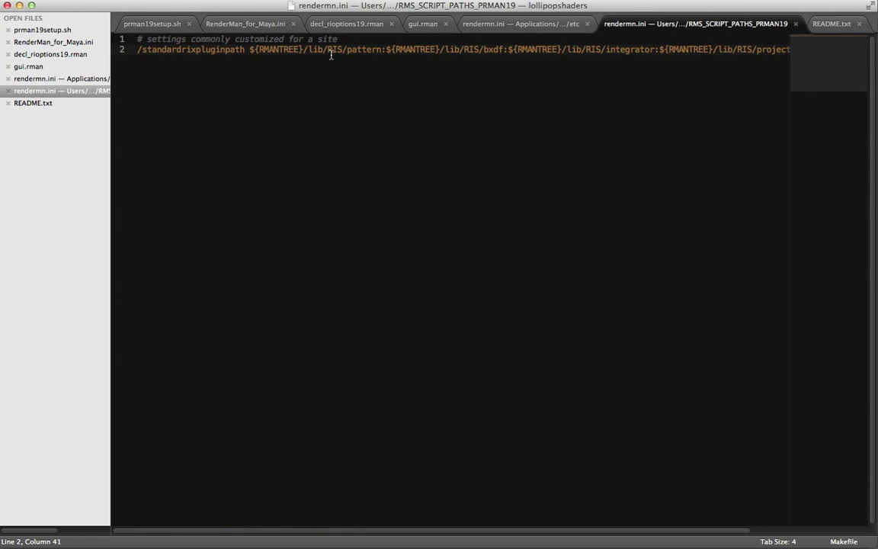
{"action": "key", "text": "super+Right"}
{"action": "type", "text": "${RMS_SCRIPT_PATHS}"}
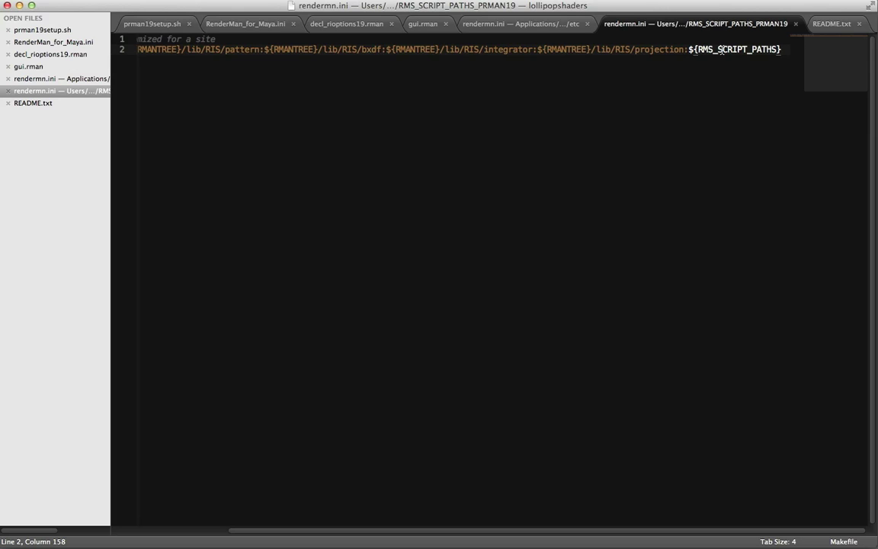
{"action": "left_click", "coordinate": [50, 30]}
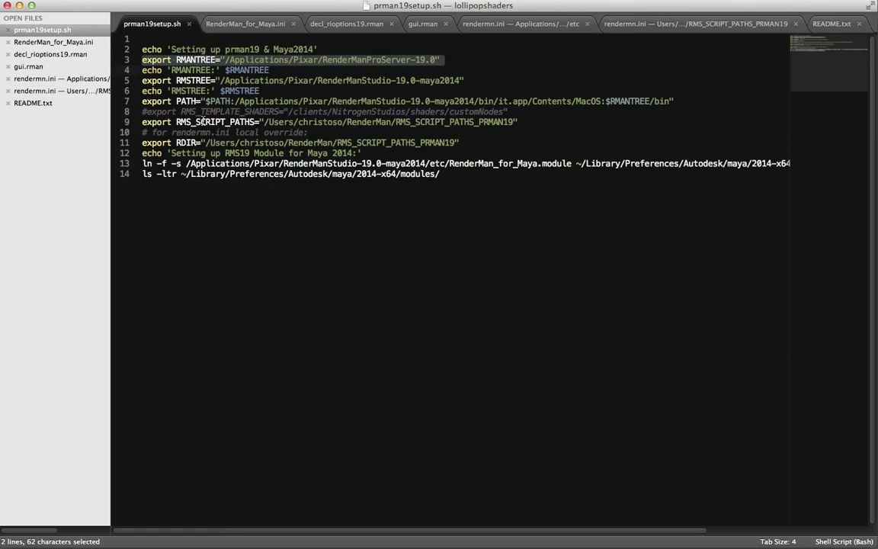
{"action": "triple_click", "coordinate": [204, 123]}
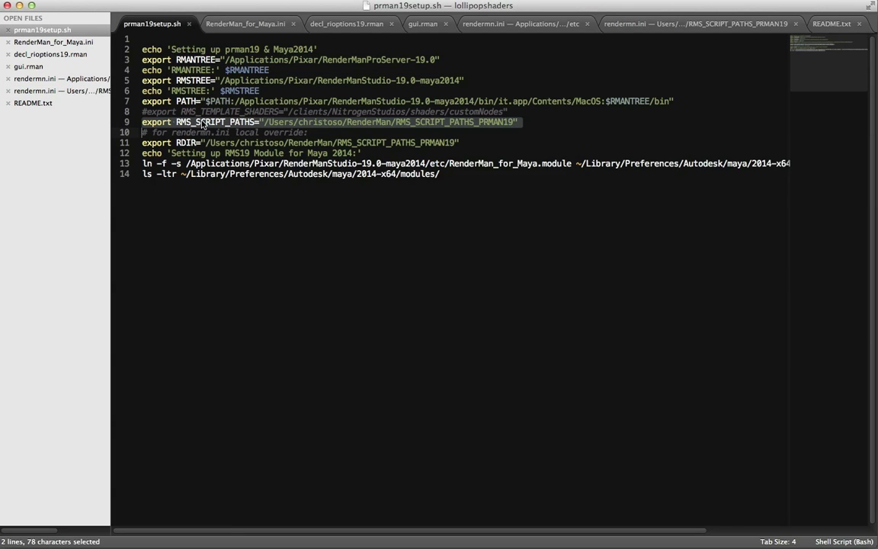
Select LSIntegrator.so and LSMaterial.so in the RMS_SCRIPT_PATHS_PRMAN19 folder, and compare the local rendermn.ini plugin path with prman19setup.sh
{"action": "key", "text": "super+Tab"}
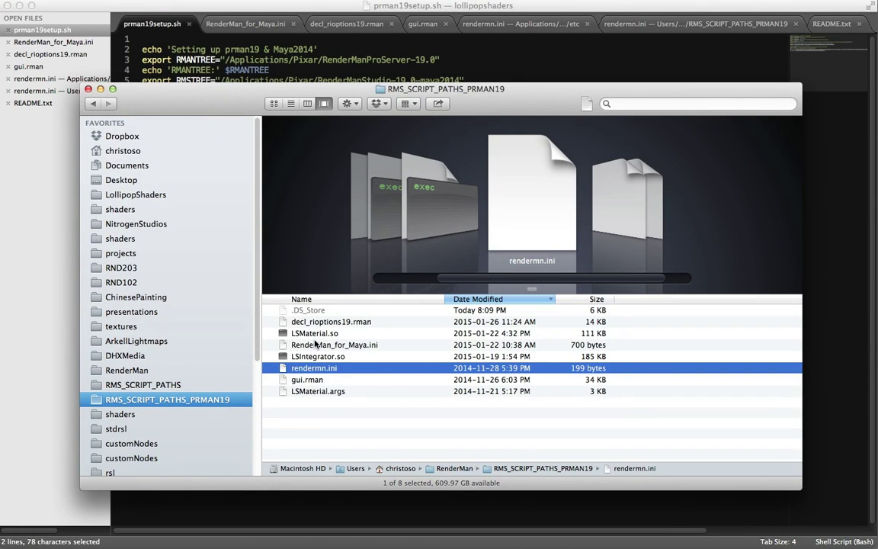
{"action": "left_click", "coordinate": [316, 355]}
{"action": "left_click", "coordinate": [315, 337], "text": "super"}
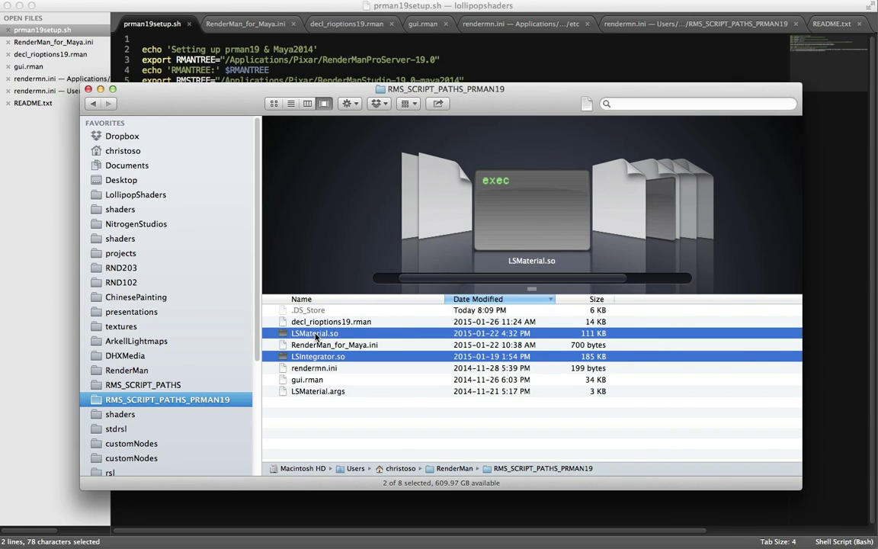
{"action": "key", "text": "super+Tab"}
{"action": "left_click", "coordinate": [29, 91]}
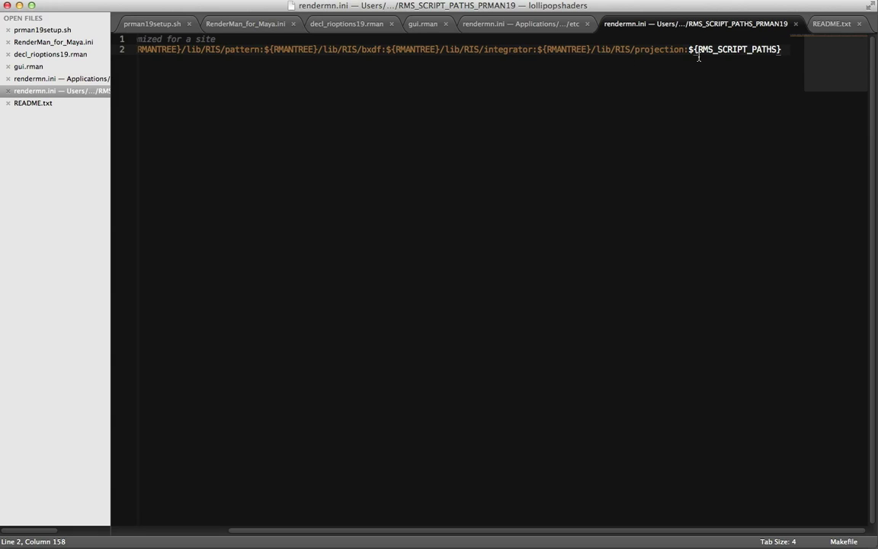
{"action": "left_click", "coordinate": [80, 32]}
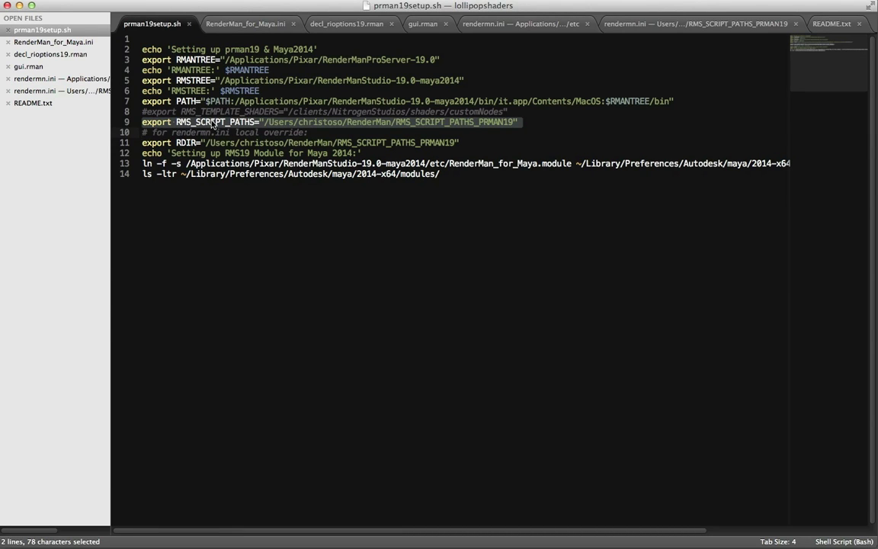
Examine the README.txt install steps, highlighting RDIR, part of the export RDIR=YOUR_PATH line, and decl_rioptions19 in Step 2
{"action": "key", "text": "super+Tab"}
{"action": "key", "text": "super+Tab"}
{"action": "left_click", "coordinate": [87, 104]}
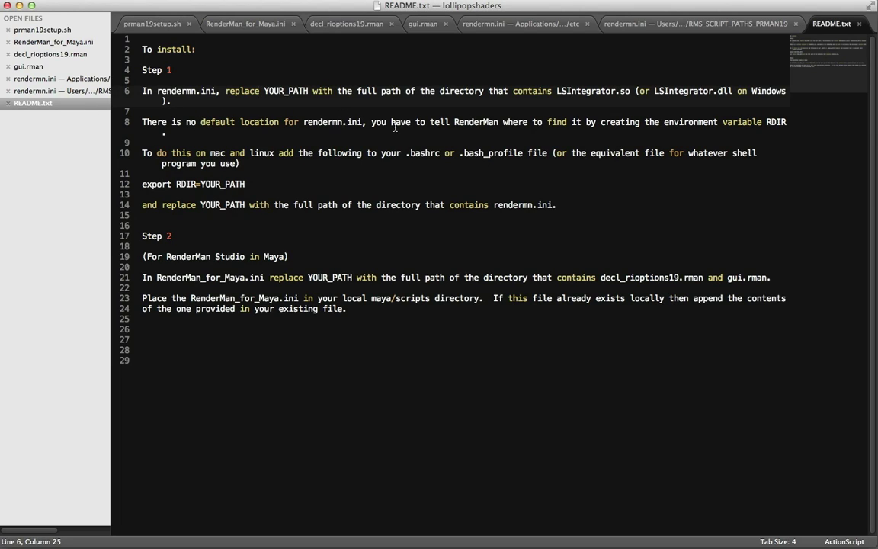
{"action": "double_click", "coordinate": [771, 122]}
{"action": "left_click_drag", "start_coordinate": [142, 183], "coordinate": [213, 184]}
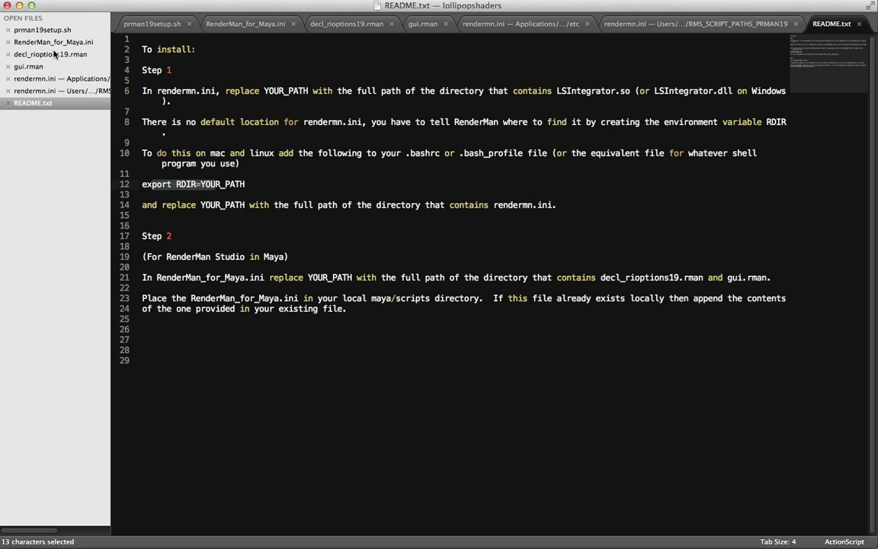
{"action": "left_click", "coordinate": [256, 199]}
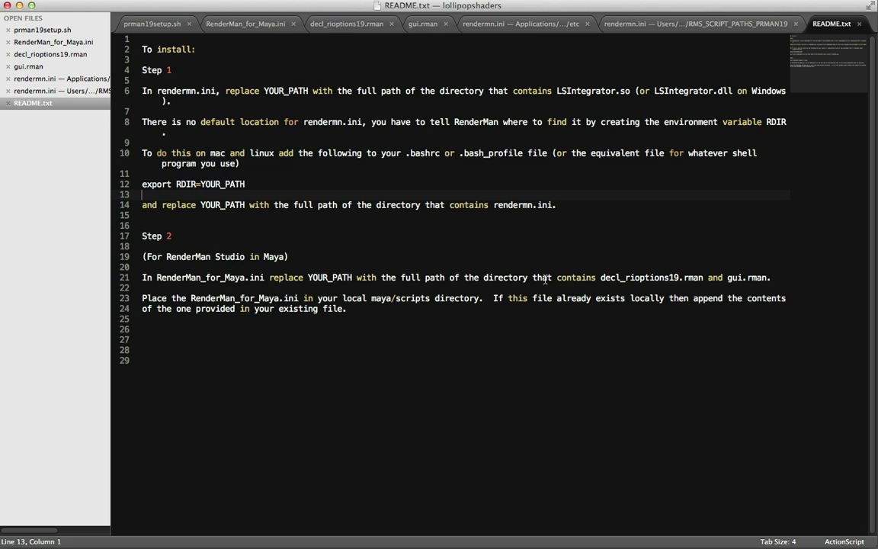
{"action": "left_click_drag", "start_coordinate": [599, 278], "coordinate": [680, 277]}
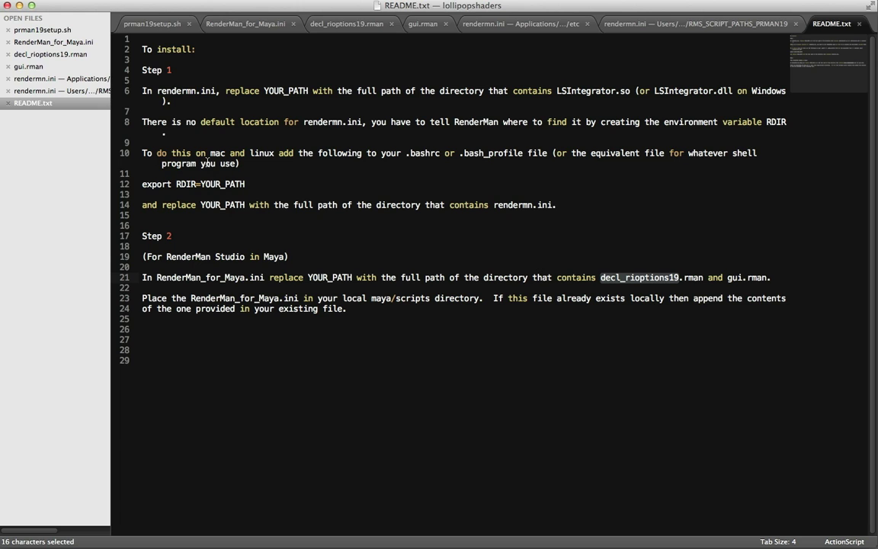
Check RenderMan_for_Maya.ini in the editor and its folder, and highlight its SetPref DefaultEnvKey line
{"action": "left_click", "coordinate": [87, 29]}
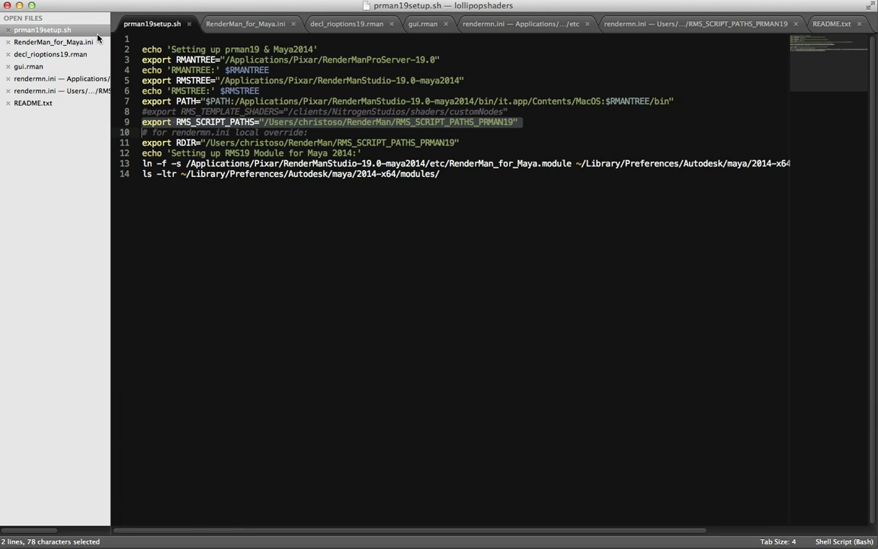
{"action": "left_click", "coordinate": [90, 42]}
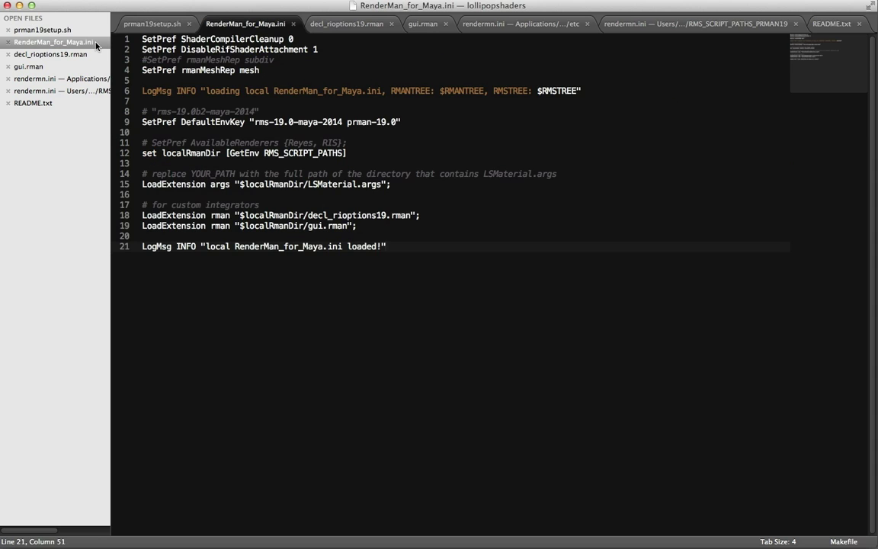
{"action": "key", "text": "super+Tab"}
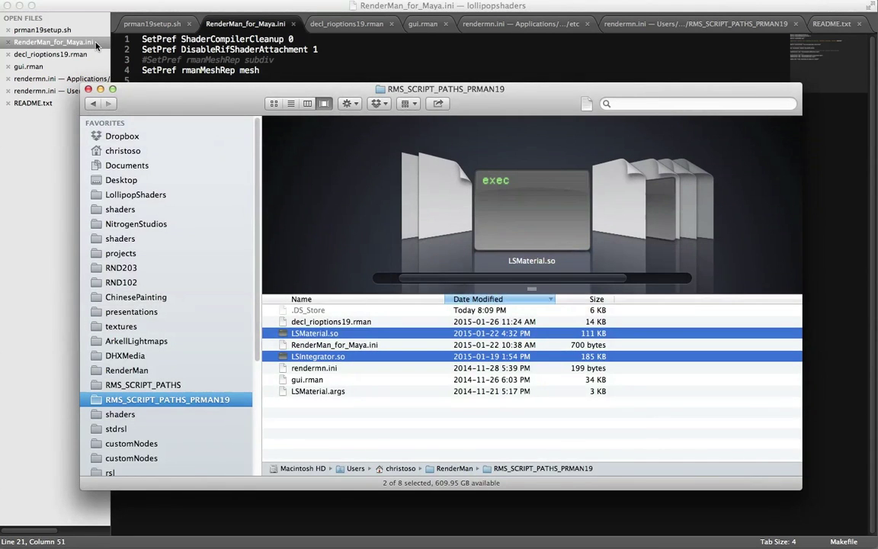
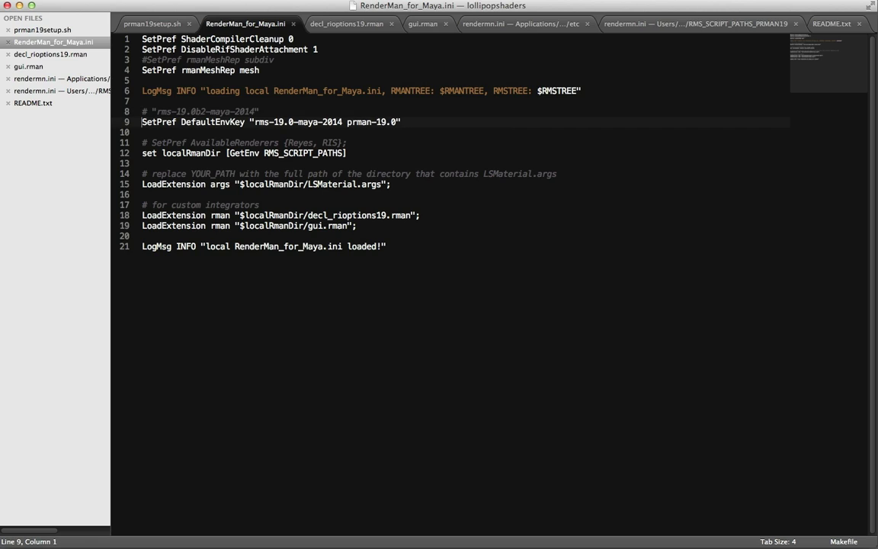
{"action": "key", "text": "shift+Down"}
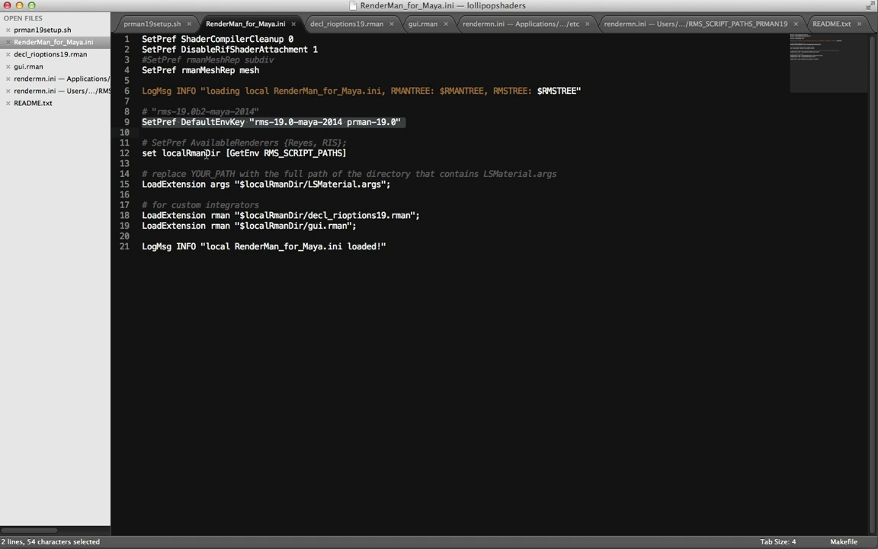
Highlight localRmanDir, GetEnv and RMS_SCRIPT_PATHS in RenderMan_for_Maya.ini, and check the matching export line in prman19setup.sh
{"action": "double_click", "coordinate": [206, 153]}
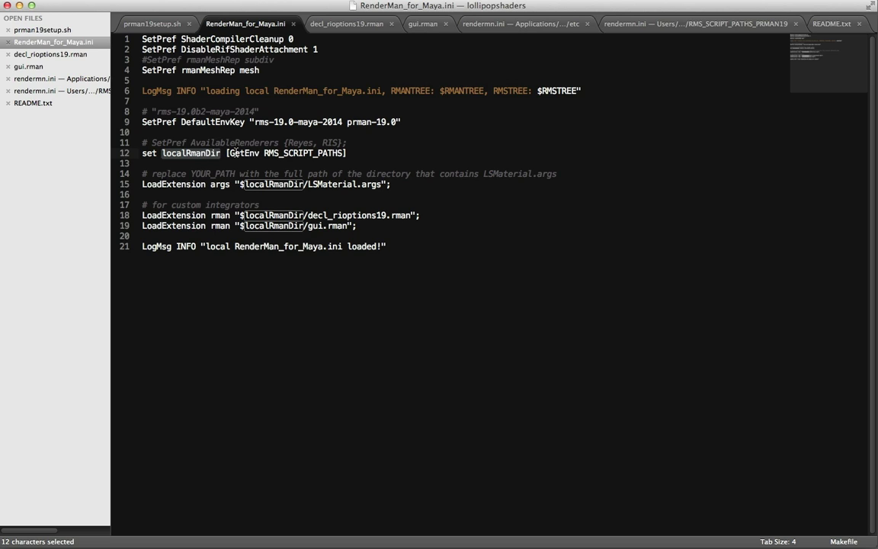
{"action": "double_click", "coordinate": [242, 153]}
{"action": "double_click", "coordinate": [293, 153]}
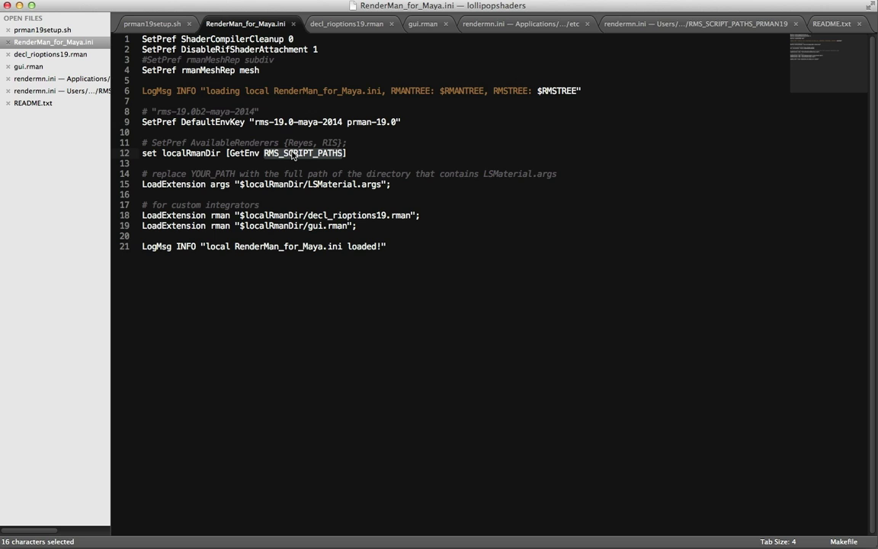
{"action": "left_click", "coordinate": [43, 30]}
{"action": "left_click", "coordinate": [67, 43]}
{"action": "left_click", "coordinate": [60, 29]}
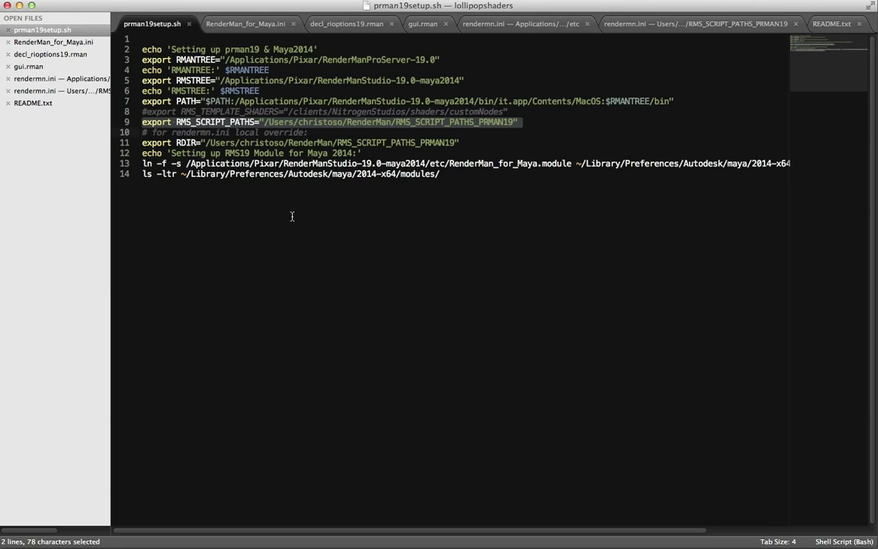
{"action": "left_click", "coordinate": [299, 123]}
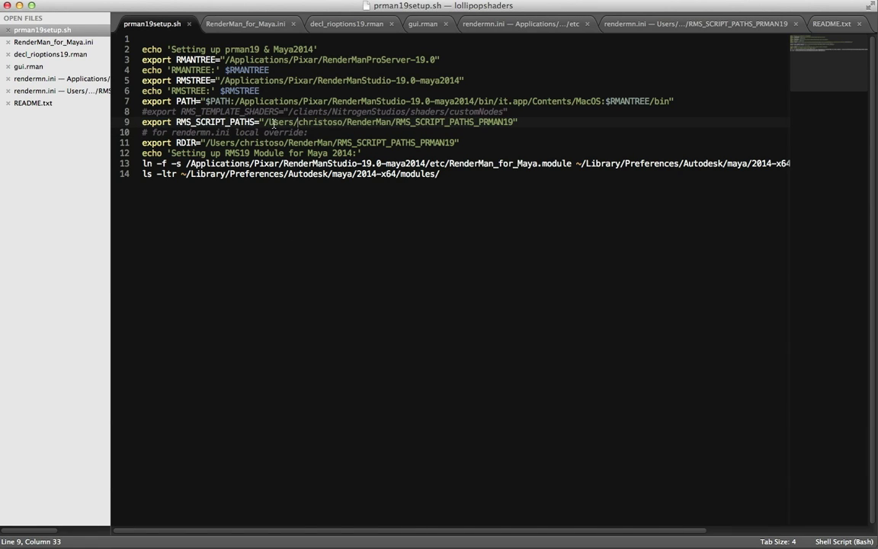
Highlight localRmanDir in RenderMan_for_Maya.ini where it is set and used, and LSMaterial in the LoadExtension args line
{"action": "left_click", "coordinate": [84, 42]}
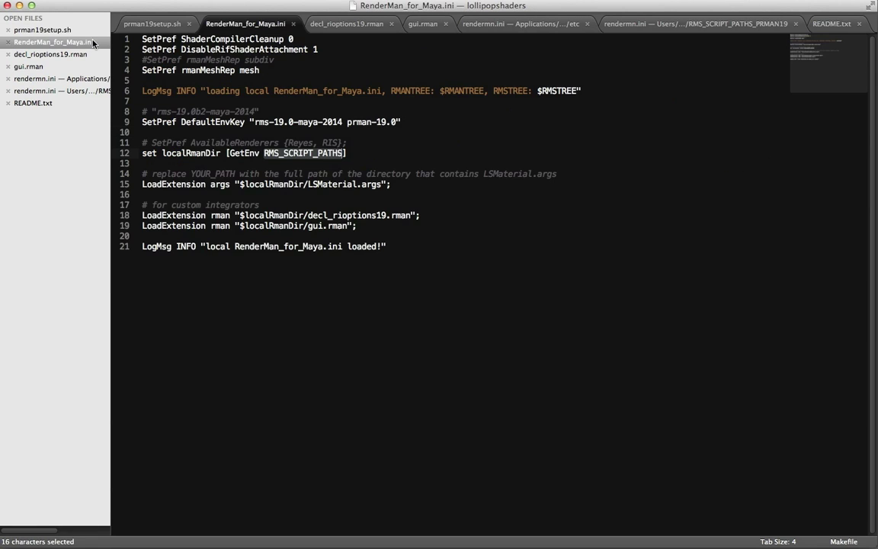
{"action": "double_click", "coordinate": [208, 153]}
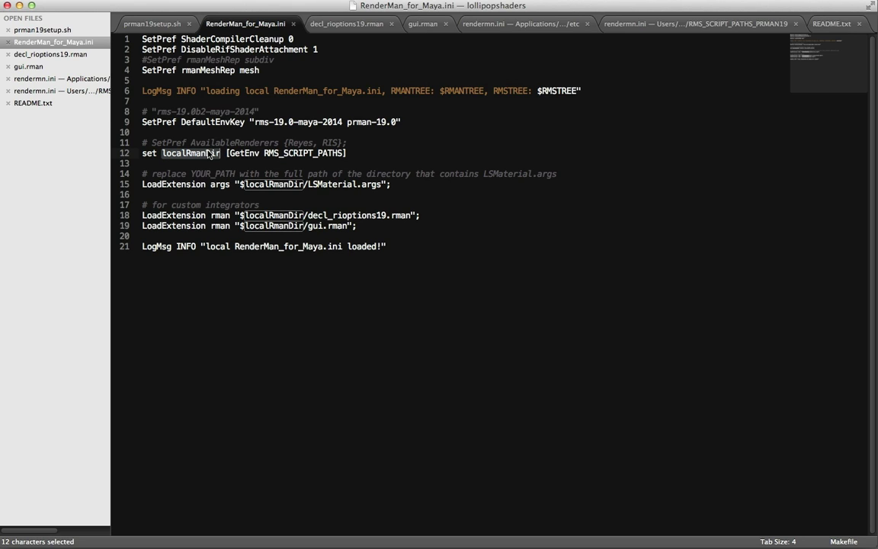
{"action": "left_click", "coordinate": [201, 184]}
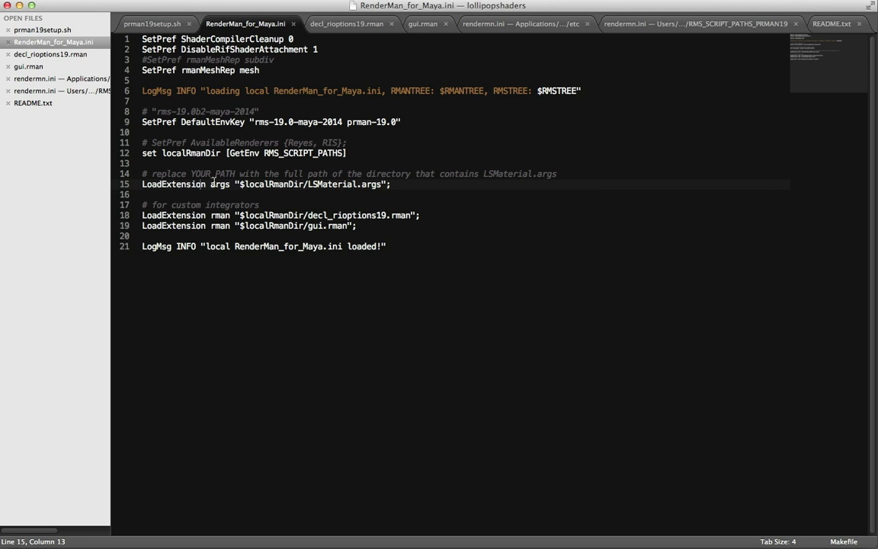
{"action": "double_click", "coordinate": [270, 184]}
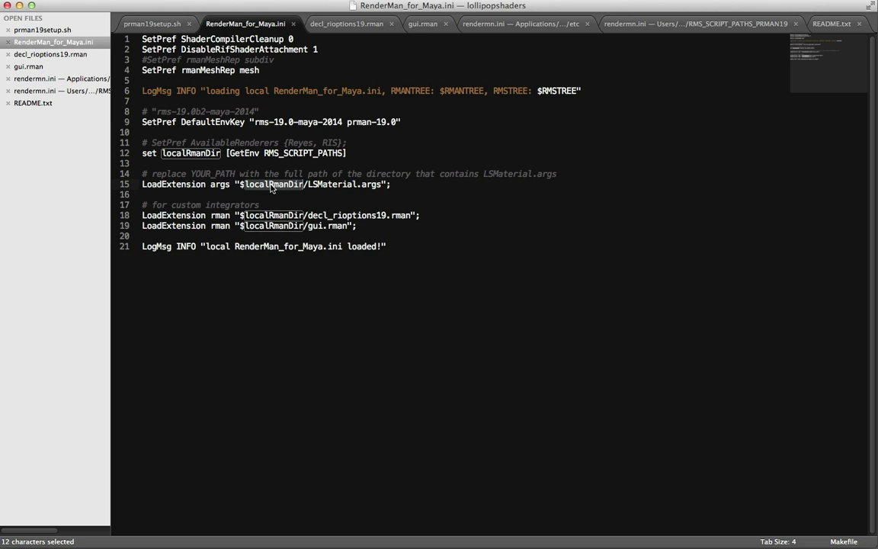
{"action": "double_click", "coordinate": [334, 184]}
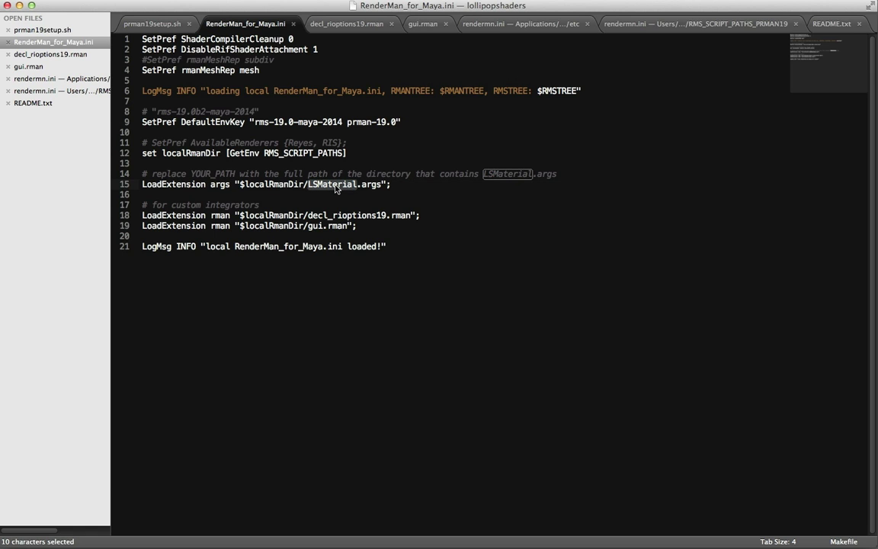
Locate LSMaterial.args and LSMaterial.so together in the RMS_SCRIPT_PATHS_PRMAN19 folder, and clear the selection
{"action": "key", "text": "super+Tab"}
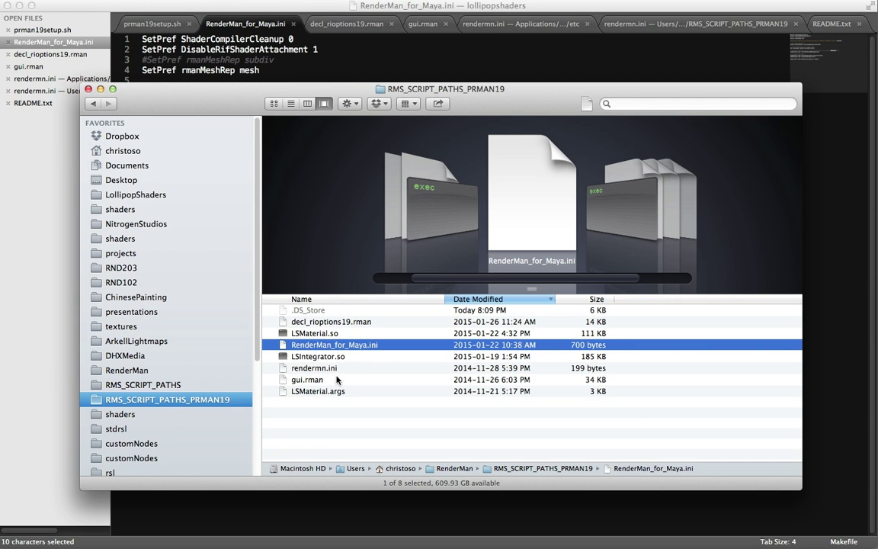
{"action": "left_click", "coordinate": [335, 392]}
{"action": "left_click", "coordinate": [332, 335], "text": "super"}
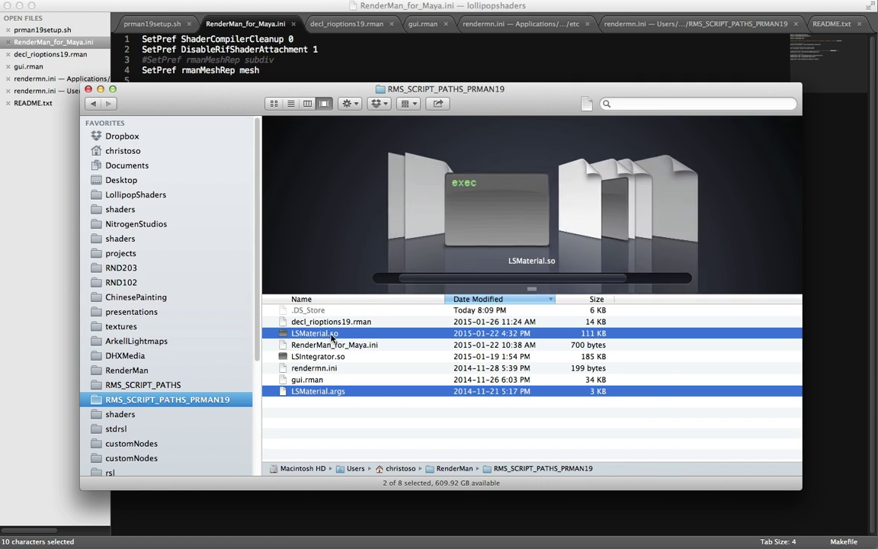
{"action": "left_click", "coordinate": [325, 402]}
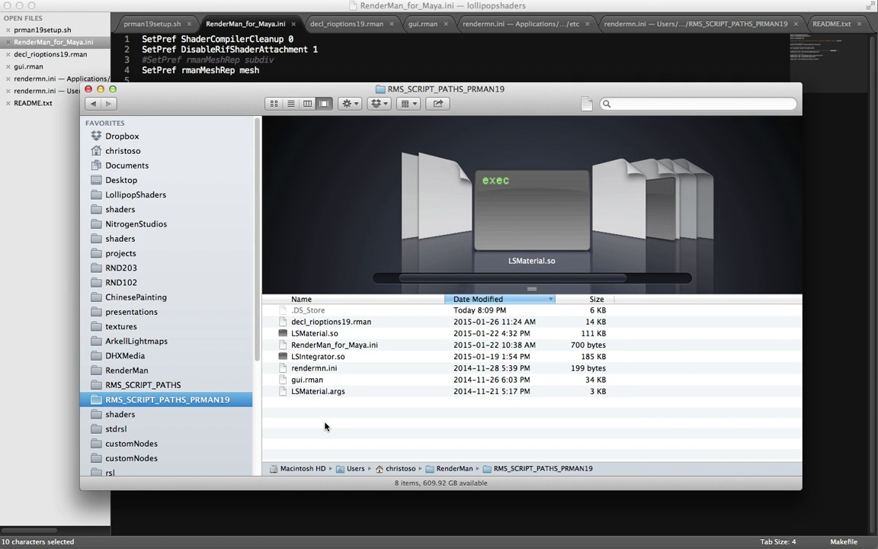
Open LSMaterial.args in the text editor as the last of the open files, and look through its shader parameters
{"action": "left_click_drag", "start_coordinate": [318, 391], "coordinate": [44, 122]}
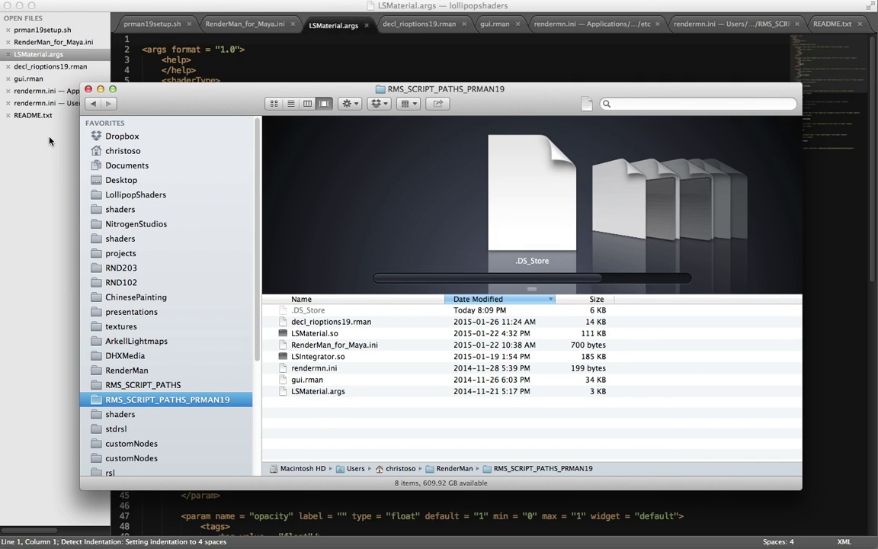
{"action": "left_click_drag", "start_coordinate": [45, 66], "coordinate": [46, 114]}
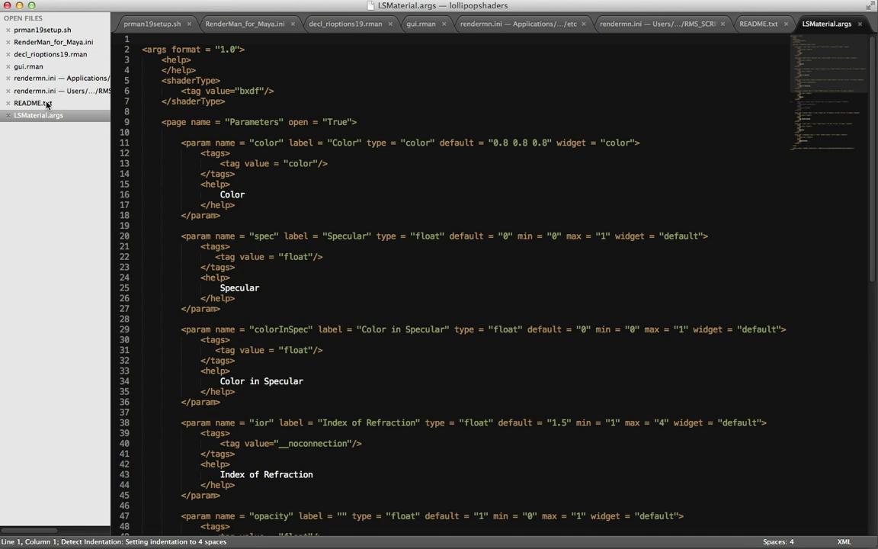
{"action": "left_click", "coordinate": [45, 114]}
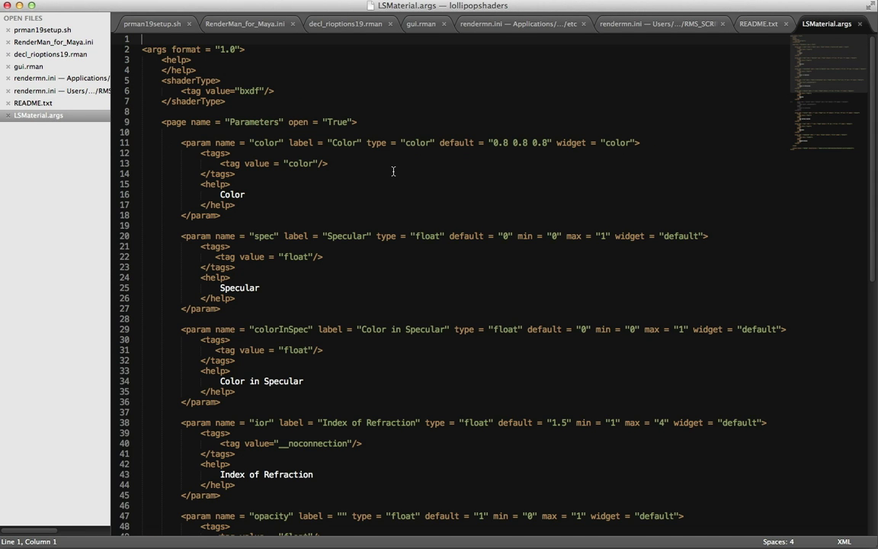
{"action": "left_click", "coordinate": [394, 203]}
{"action": "scroll", "coordinate": [388, 216], "scroll_direction": "down", "scroll_amount": 15}
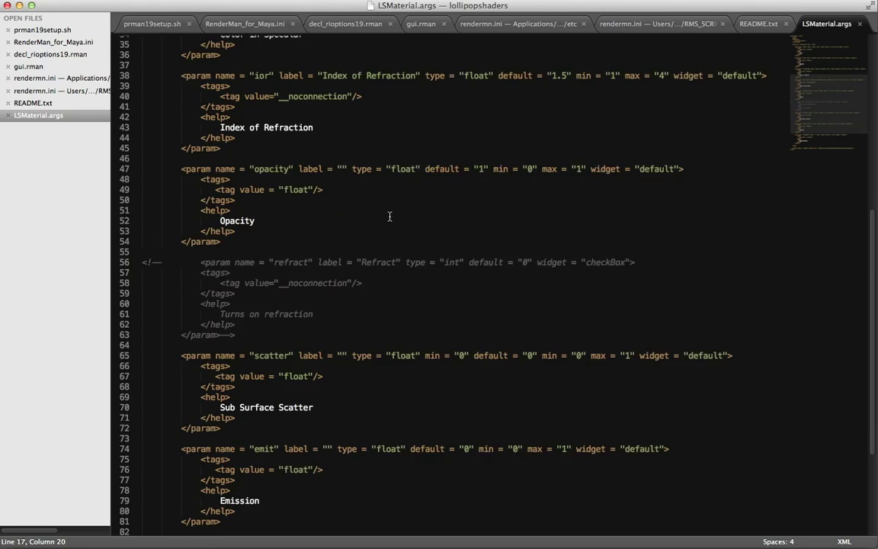
{"action": "scroll", "coordinate": [388, 216], "scroll_direction": "up", "scroll_amount": 3}
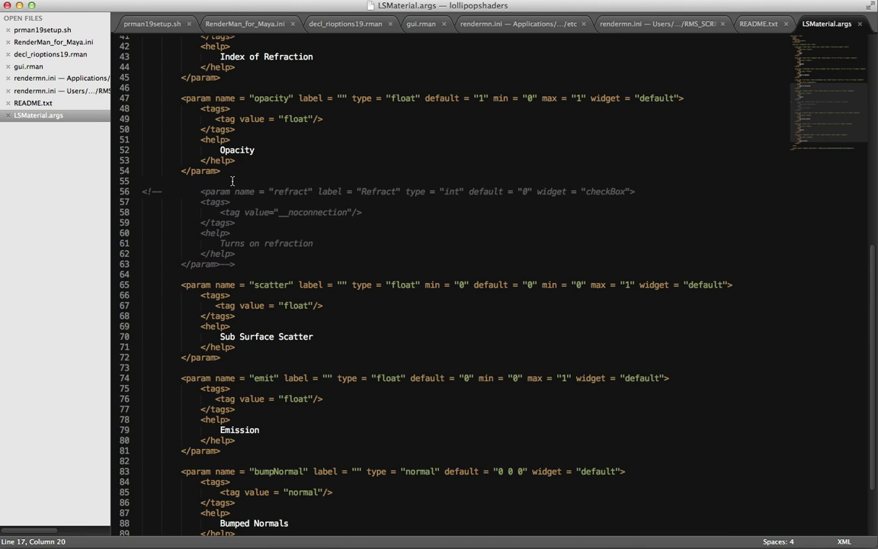
Highlight the LoadExtension lines for LSMaterial.args and decl_rioptions19.rman in RenderMan_for_Maya.ini, and place the cursor in the gui.rman line
{"action": "left_click", "coordinate": [78, 55]}
{"action": "left_click", "coordinate": [54, 42]}
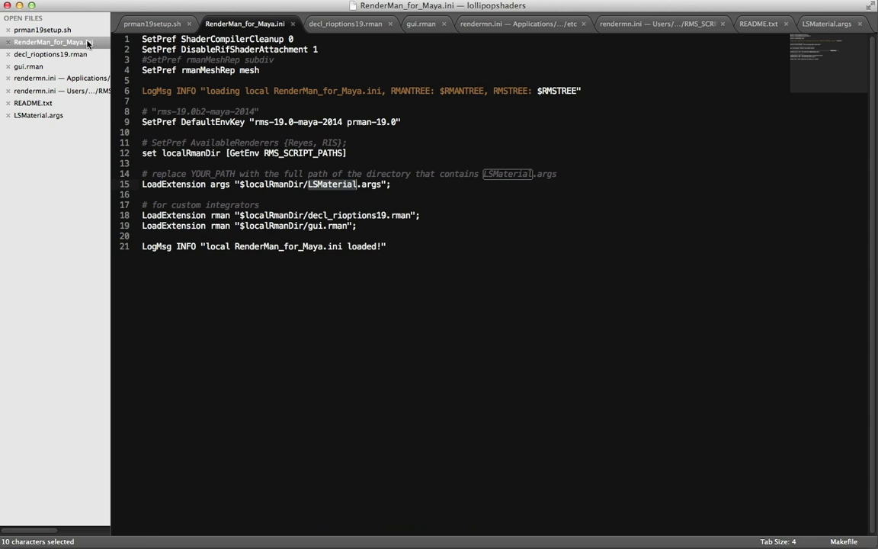
{"action": "triple_click", "coordinate": [285, 185]}
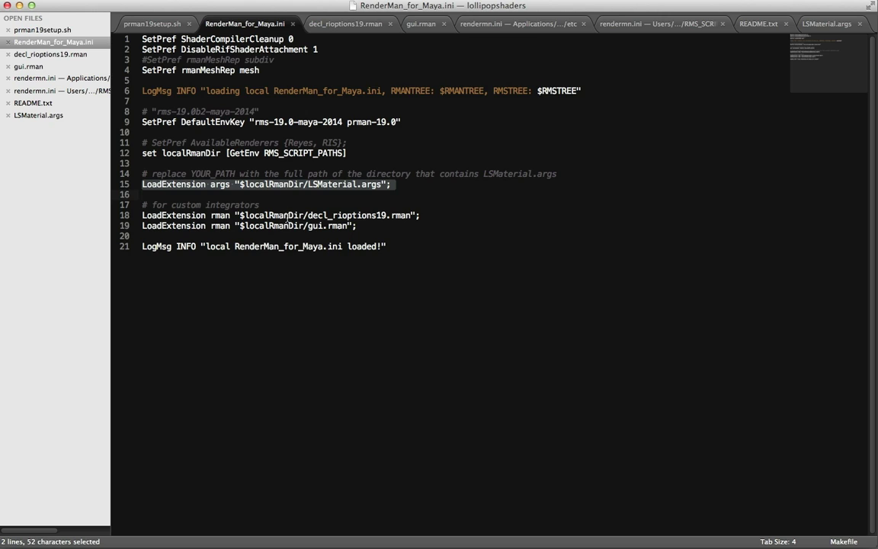
{"action": "triple_click", "coordinate": [287, 219]}
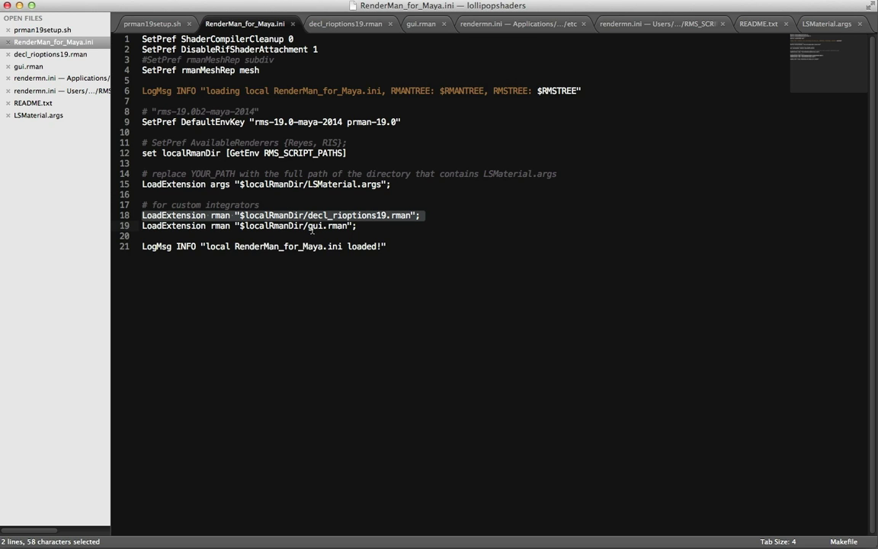
{"action": "left_click", "coordinate": [312, 229]}
View gui.rman and decl_rioptions19.rman, and show the folder path of decl_rioptions19.rman
{"action": "left_click", "coordinate": [22, 67]}
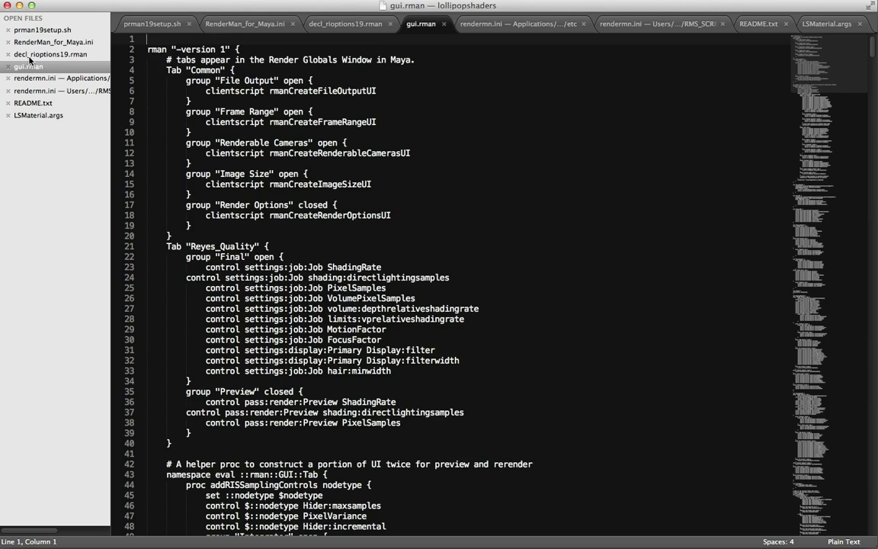
{"action": "left_click", "coordinate": [44, 55]}
{"action": "left_click", "coordinate": [358, 8], "text": "super"}
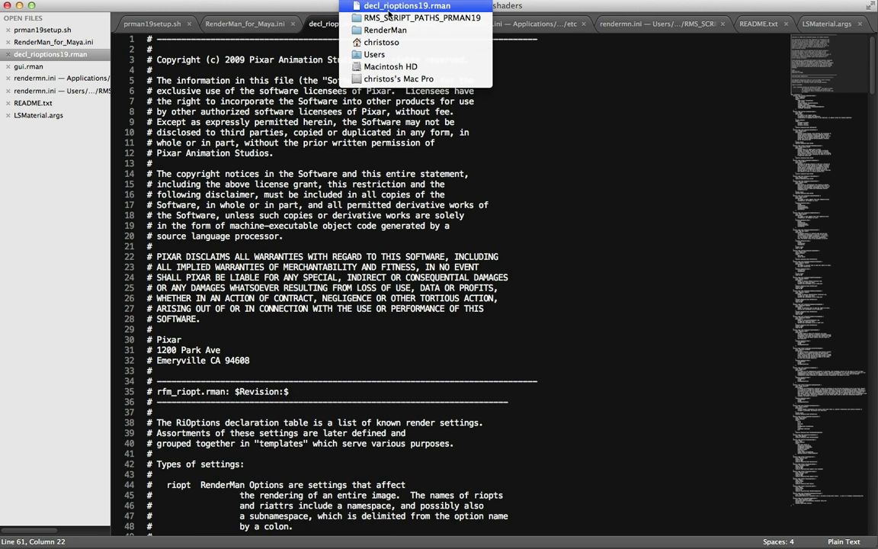
Close the folder path list and examine the Integrator declarations in decl_rioptions19.rman
{"action": "left_click", "coordinate": [208, 9]}
{"action": "left_click", "coordinate": [227, 183]}
{"action": "scroll", "coordinate": [227, 183], "scroll_direction": "down", "scroll_amount": 20}
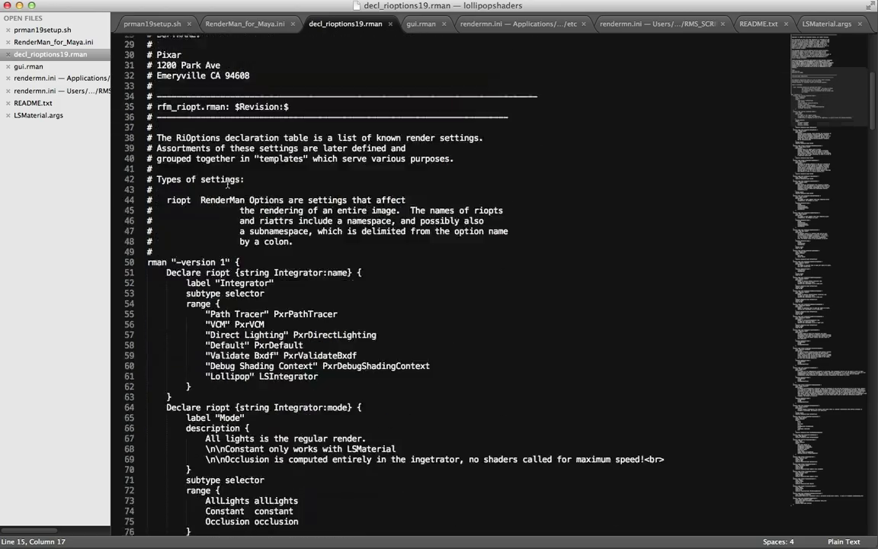
{"action": "scroll", "coordinate": [227, 183], "scroll_direction": "down", "scroll_amount": 20}
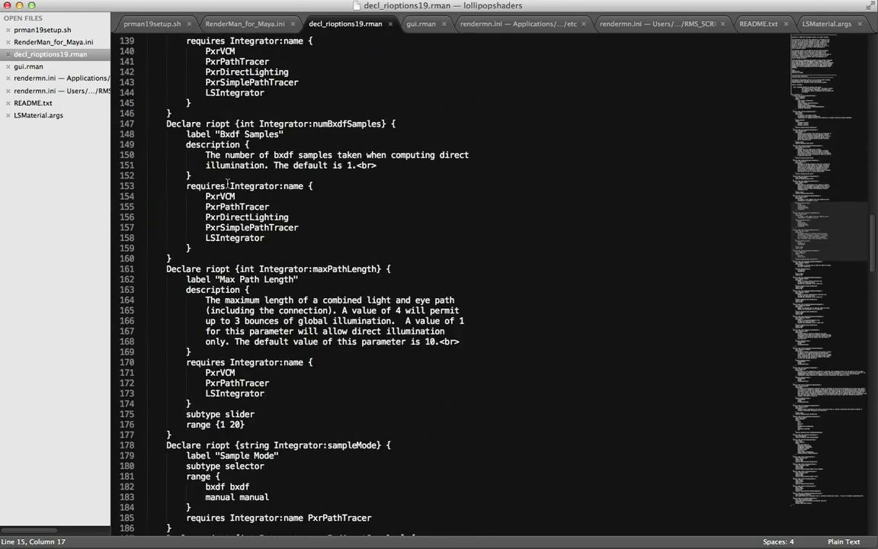
Search decl_rioptions19.rman for "LSinte" and cycle through all the LSIntegrator matches
{"action": "left_click", "coordinate": [244, 177]}
{"action": "key", "text": "super+f"}
{"action": "type", "text": "LSinte"}
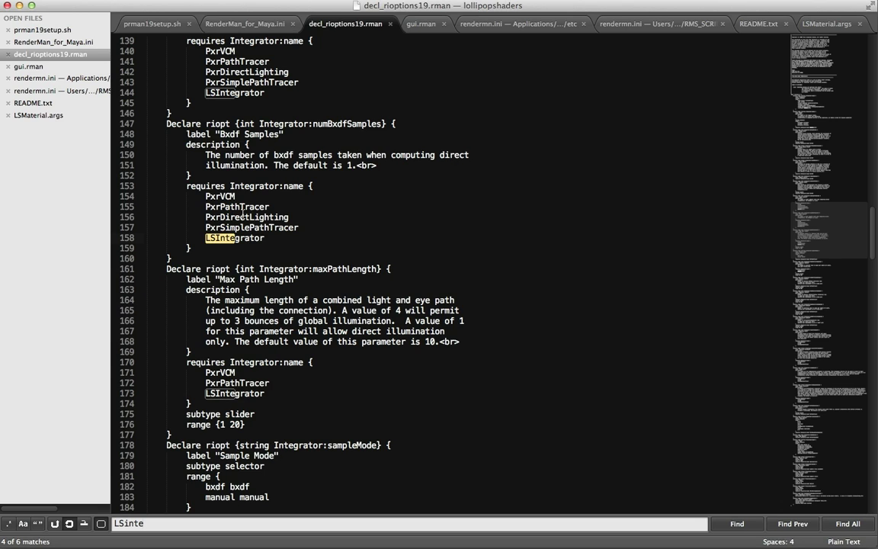
{"action": "key", "text": "Return"}
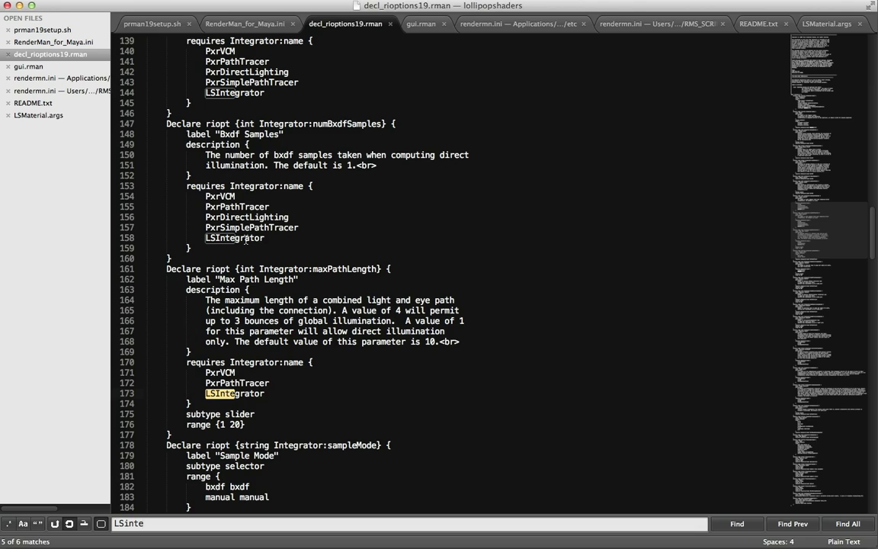
{"action": "key", "text": "Return"}
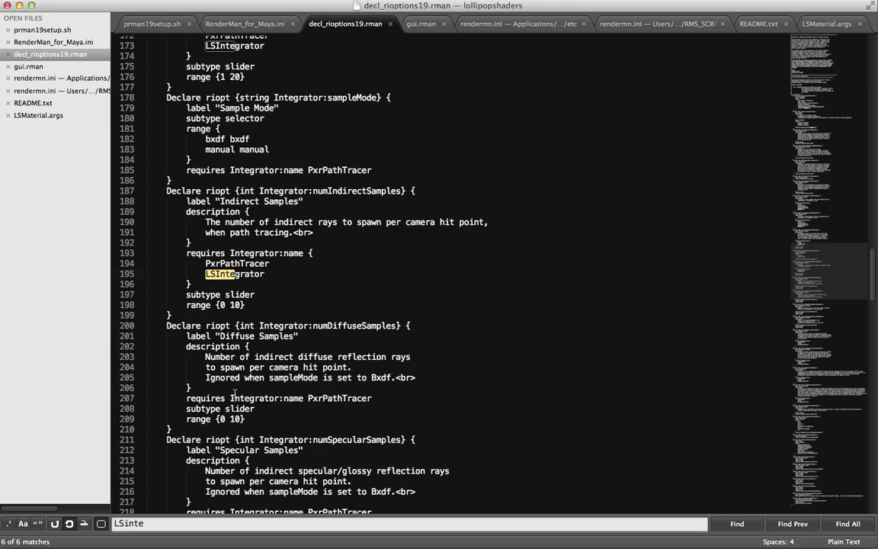
{"action": "key", "text": "Return"}
{"action": "key", "text": "Return"}
{"action": "key", "text": "Return"}
{"action": "key", "text": "Return"}
{"action": "key", "text": "Return"}
{"action": "key", "text": "Return"}
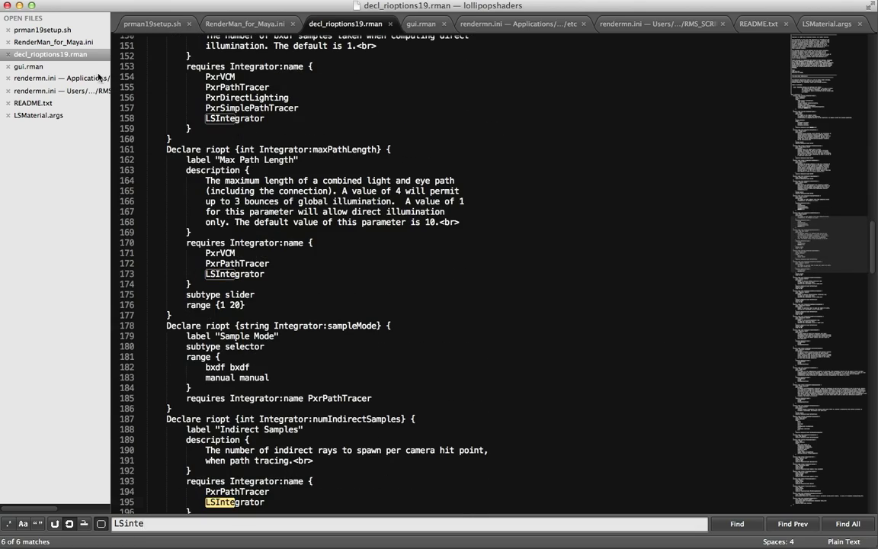
Open gui.rman and search it from the start for "lsint"
{"action": "left_click", "coordinate": [82, 68]}
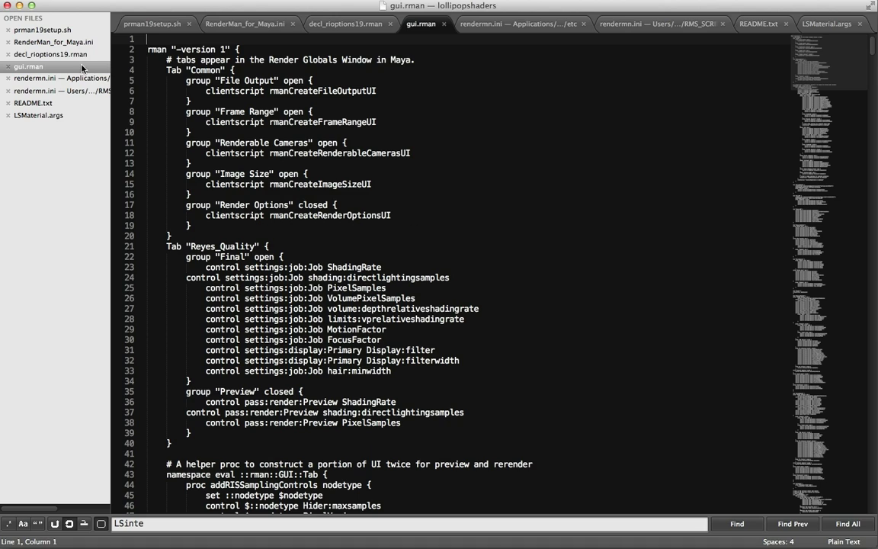
{"action": "left_click", "coordinate": [332, 135]}
{"action": "key", "text": "super+Up"}
{"action": "key", "text": "super+f"}
{"action": "type", "text": "lsin"}
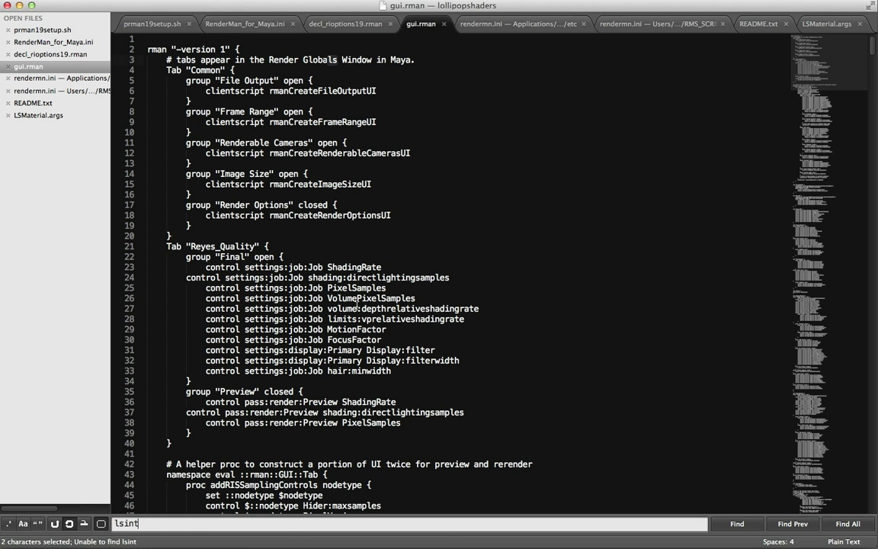
Examine the integrator groups in gui.rman, including the Lollipop group's controls, and the RIS_Sampling and RIS_IPR tab definitions
{"action": "scroll", "coordinate": [321, 275], "scroll_direction": "down", "scroll_amount": 15}
{"action": "left_click_drag", "start_coordinate": [805, 122], "coordinate": [831, 93]}
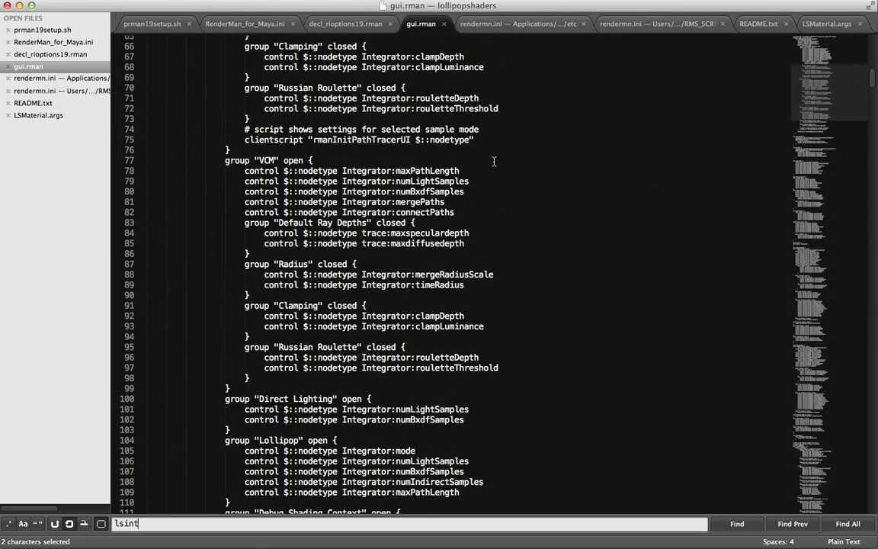
{"action": "scroll", "coordinate": [296, 159], "scroll_direction": "up", "scroll_amount": 5}
{"action": "scroll", "coordinate": [295, 181], "scroll_direction": "up", "scroll_amount": 8}
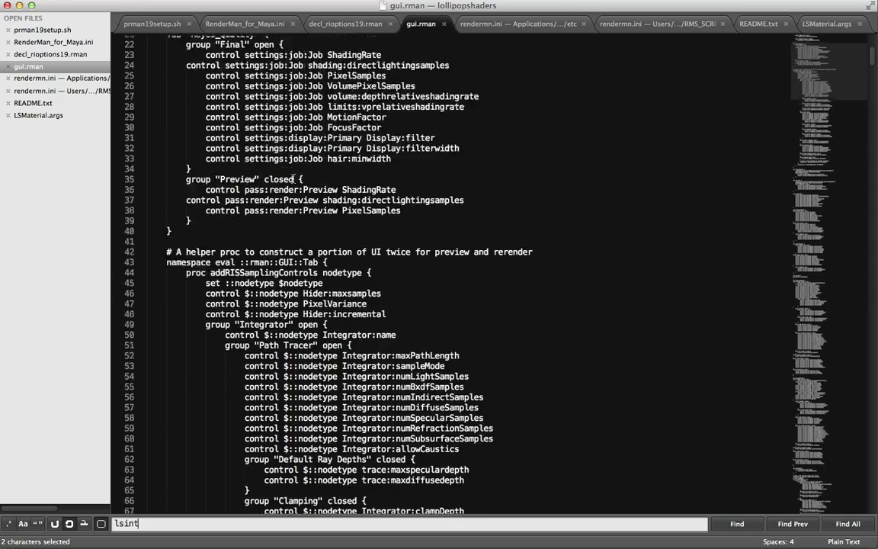
{"action": "scroll", "coordinate": [293, 180], "scroll_direction": "down", "scroll_amount": 20}
{"action": "scroll", "coordinate": [290, 181], "scroll_direction": "down", "scroll_amount": 2}
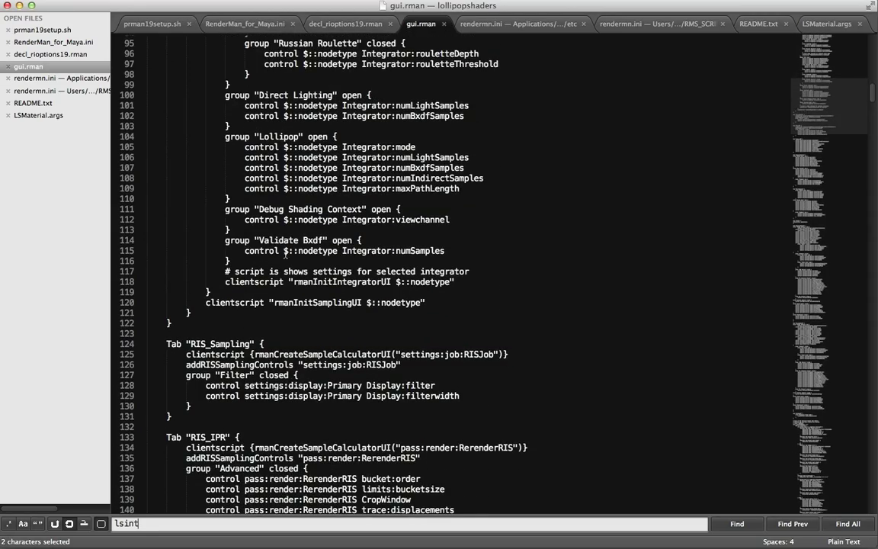
{"action": "scroll", "coordinate": [303, 286], "scroll_direction": "down", "scroll_amount": 5}
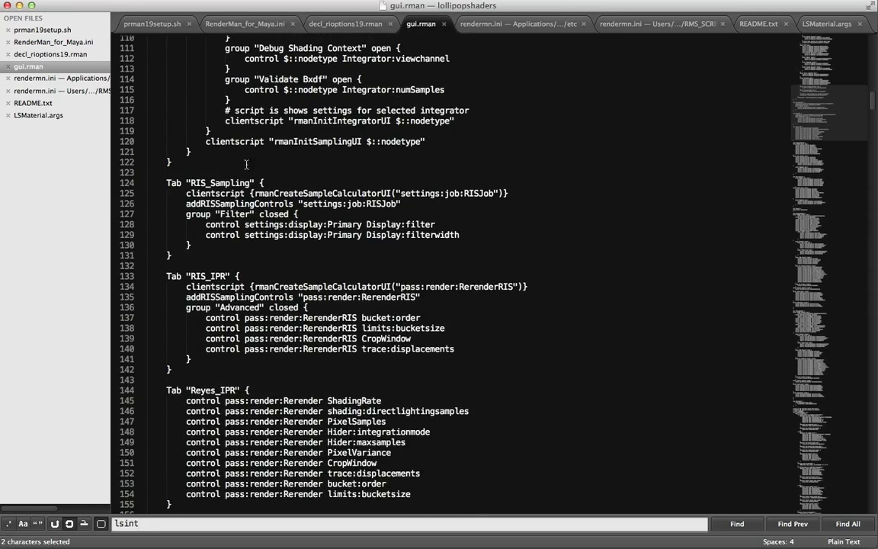
Highlight the closing LogMsg line in RenderMan_for_Maya.ini, glance at decl_rioptions19.rman, and return to RenderMan_for_Maya.ini
{"action": "left_click", "coordinate": [47, 42]}
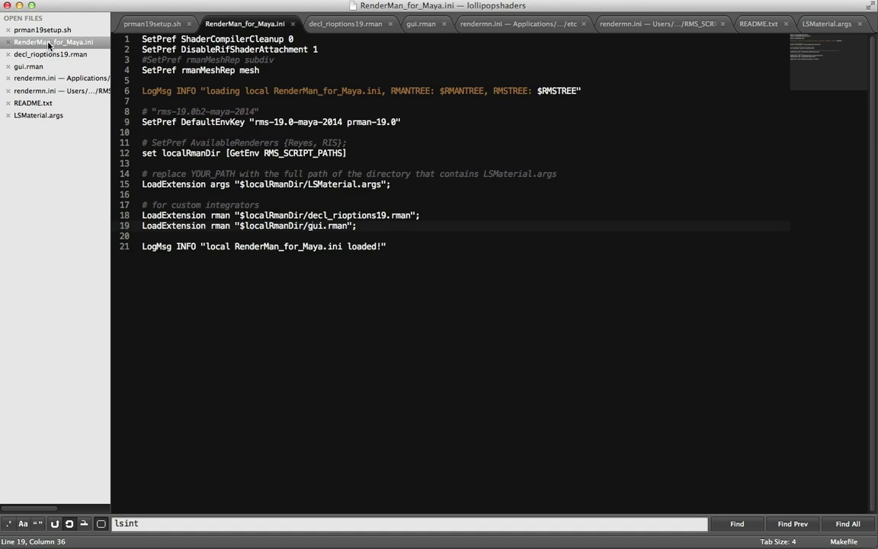
{"action": "triple_click", "coordinate": [308, 247]}
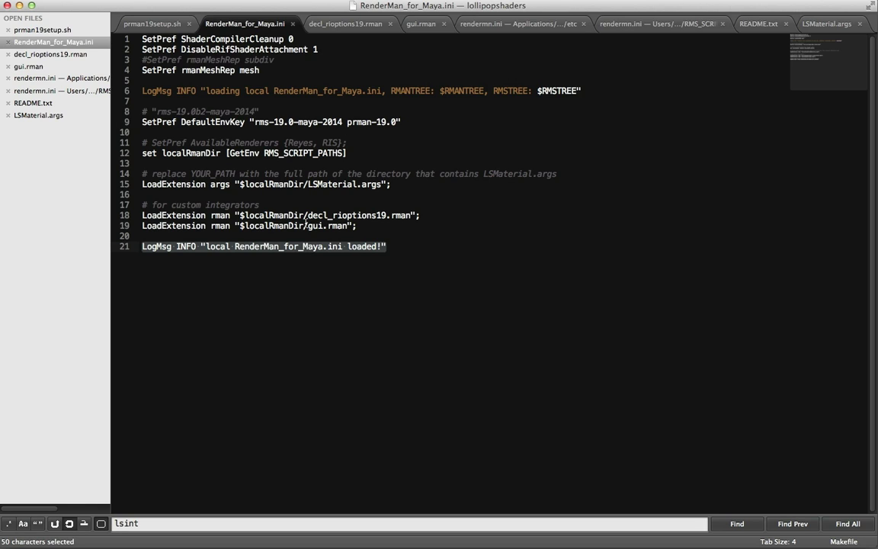
{"action": "left_click", "coordinate": [102, 56]}
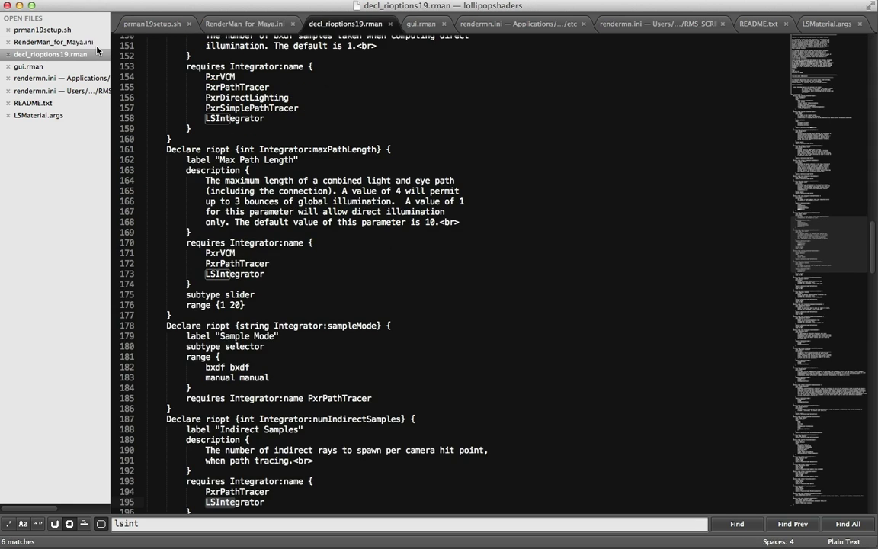
{"action": "left_click", "coordinate": [97, 46]}
Switch to Finder and select all files from decl_rioptions19.rman through LSMaterial.args in the RMS_SCRIPT_PATHS_PRMAN19 folder
{"action": "key", "text": "super+Tab"}
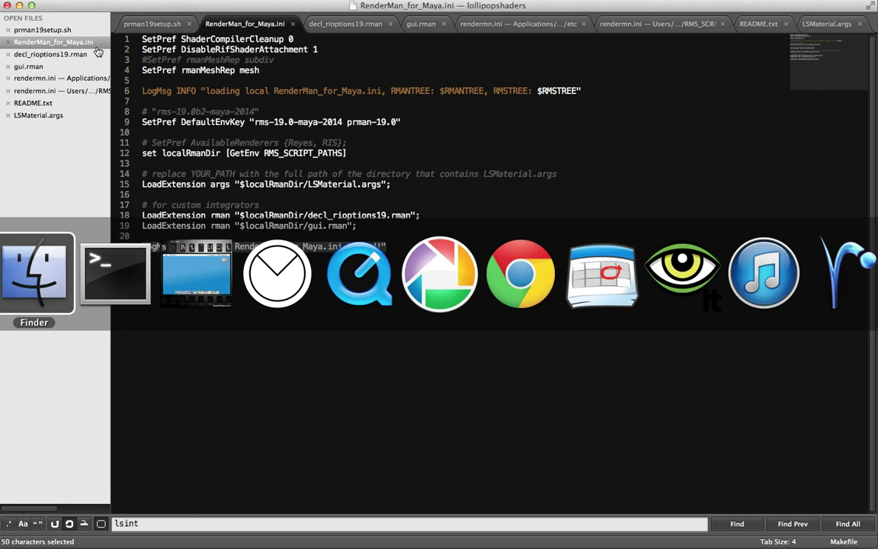
{"action": "left_click_drag", "start_coordinate": [392, 425], "coordinate": [339, 328]}
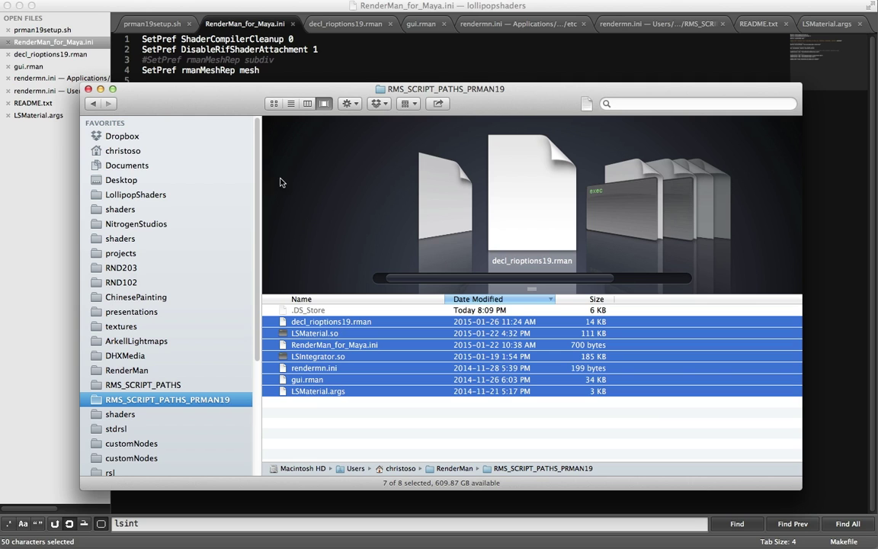
Review prman19setup.sh, the rendermn.ini in RMS_SCRIPT_PATHS_PRMAN19, and RenderMan_for_Maya.ini in the text editor
{"action": "left_click", "coordinate": [42, 30]}
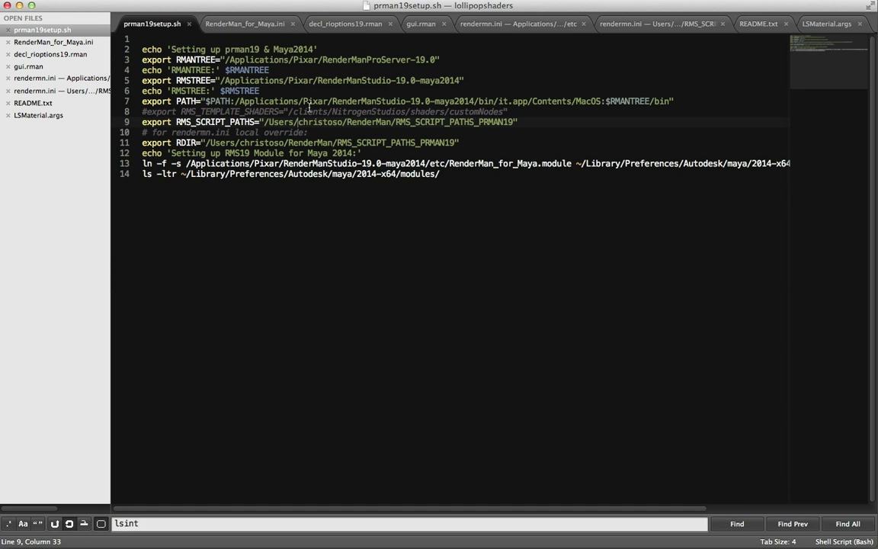
{"action": "left_click", "coordinate": [79, 91]}
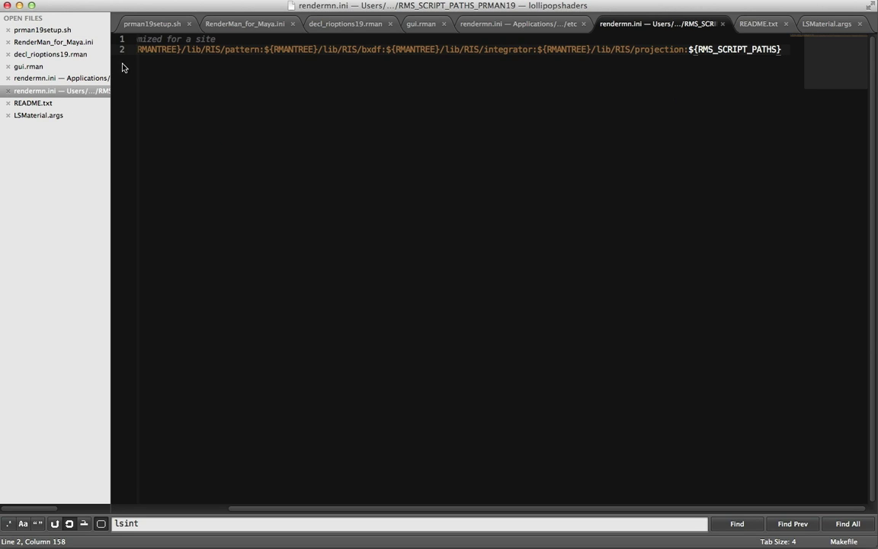
{"action": "left_click", "coordinate": [53, 42]}
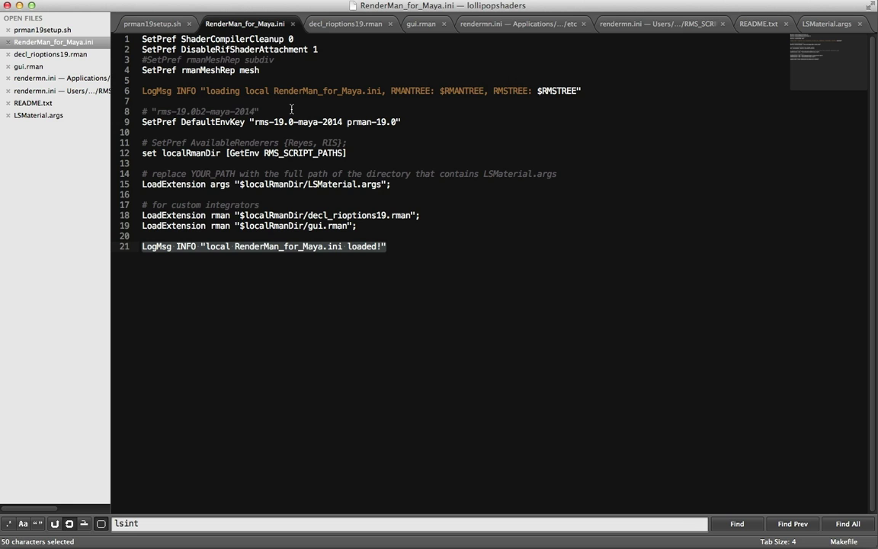
Check the setup script and RMS environment variable output in Terminal, and return to the text editor to view prman19setup.sh
{"action": "key", "text": "super+Tab"}
{"action": "key", "text": "super+Tab"}
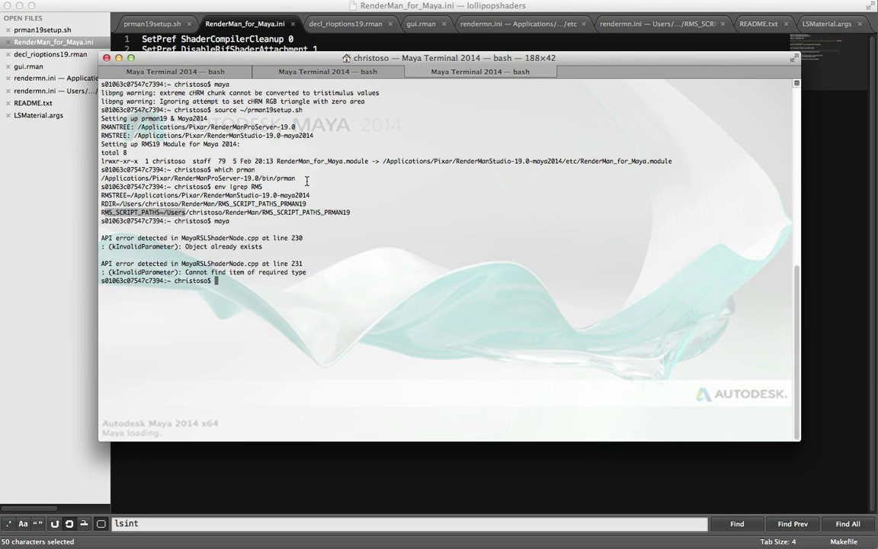
{"action": "key", "text": "super+Tab"}
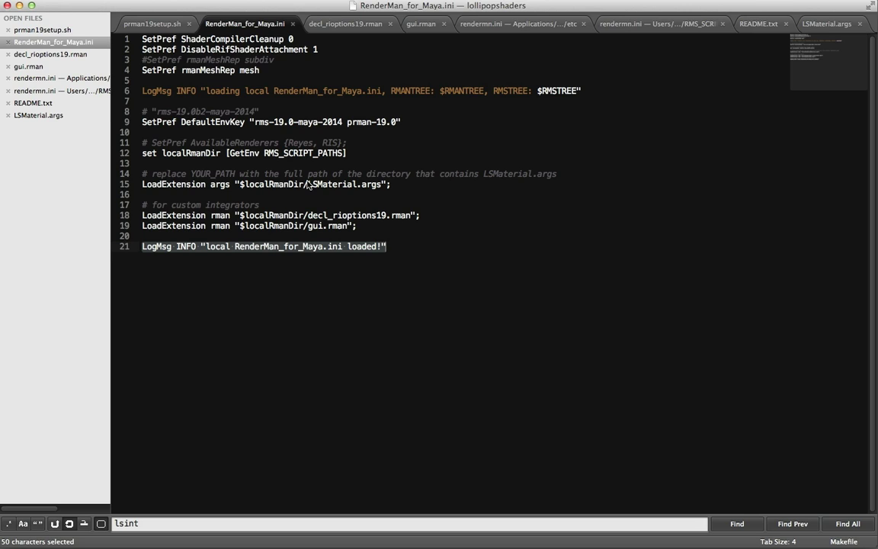
{"action": "left_click", "coordinate": [93, 30]}
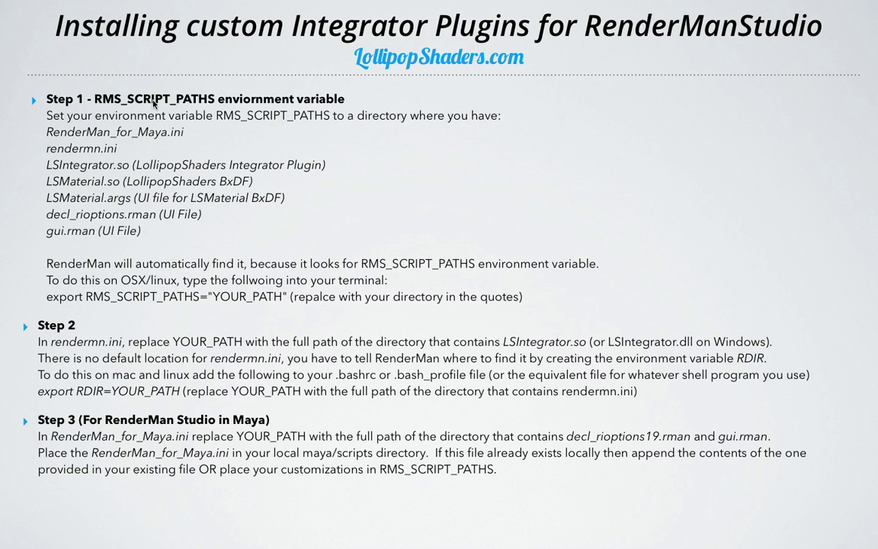
{"action": "key", "text": "Right"}
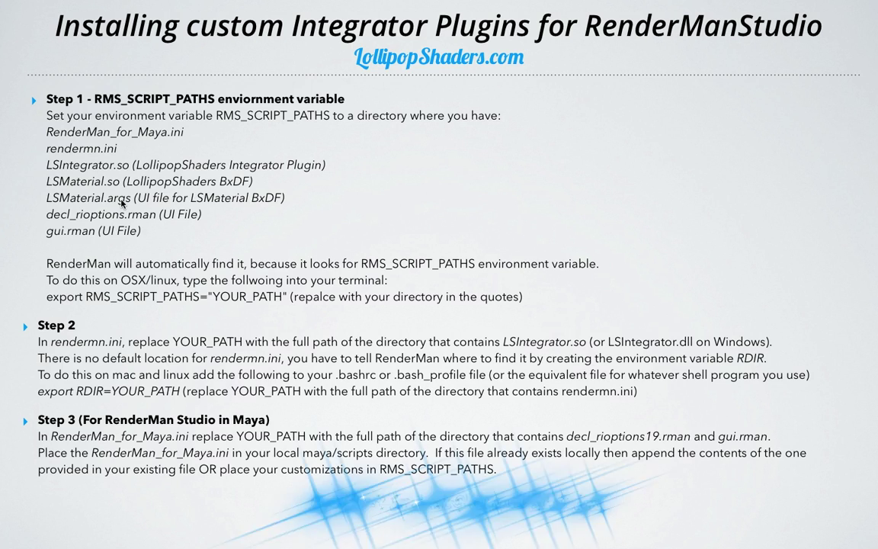